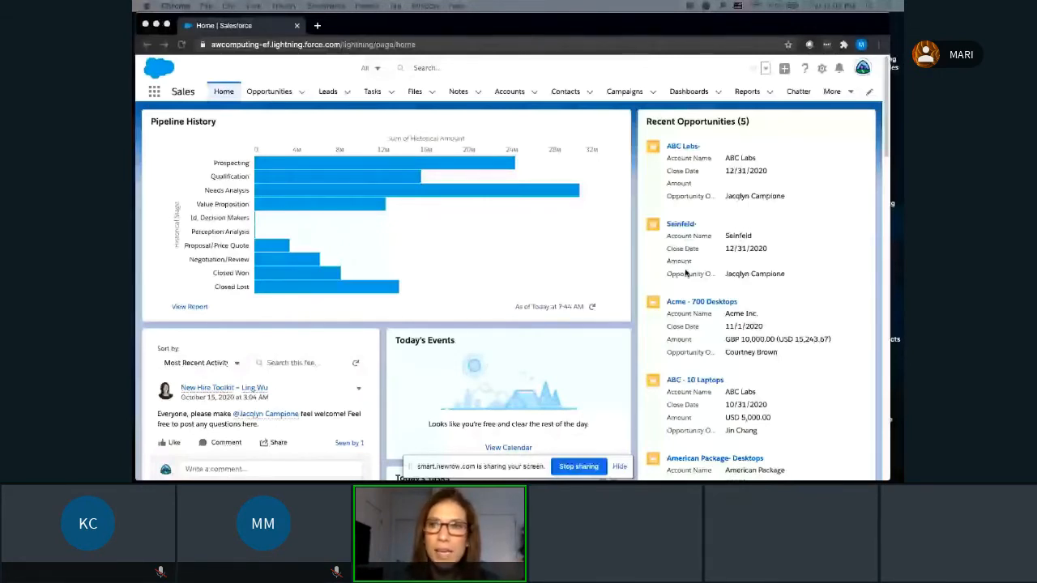
- Go to the reports list and start a new report
click(746, 91)
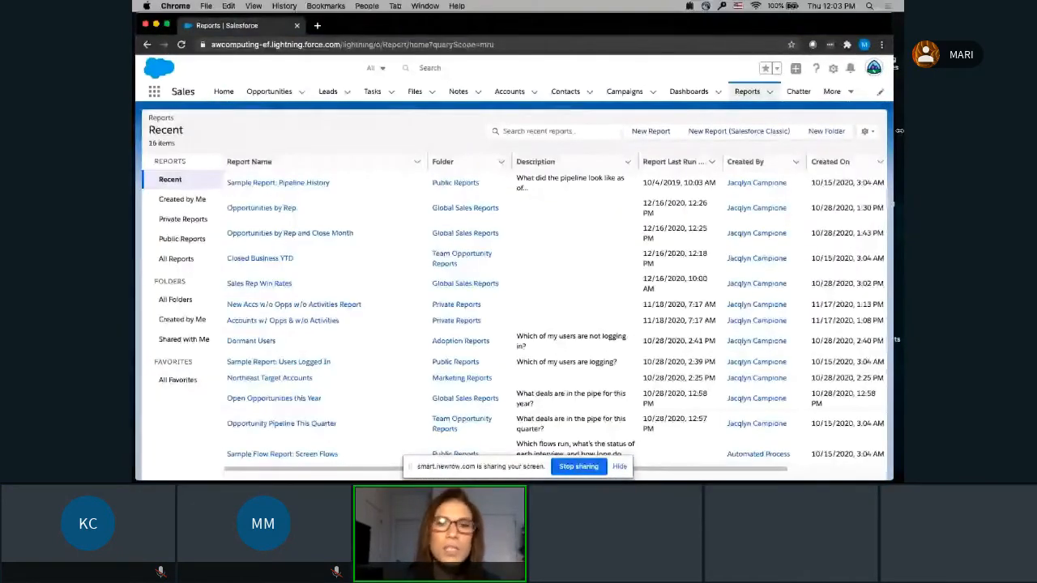
drag(899, 131, 908, 131)
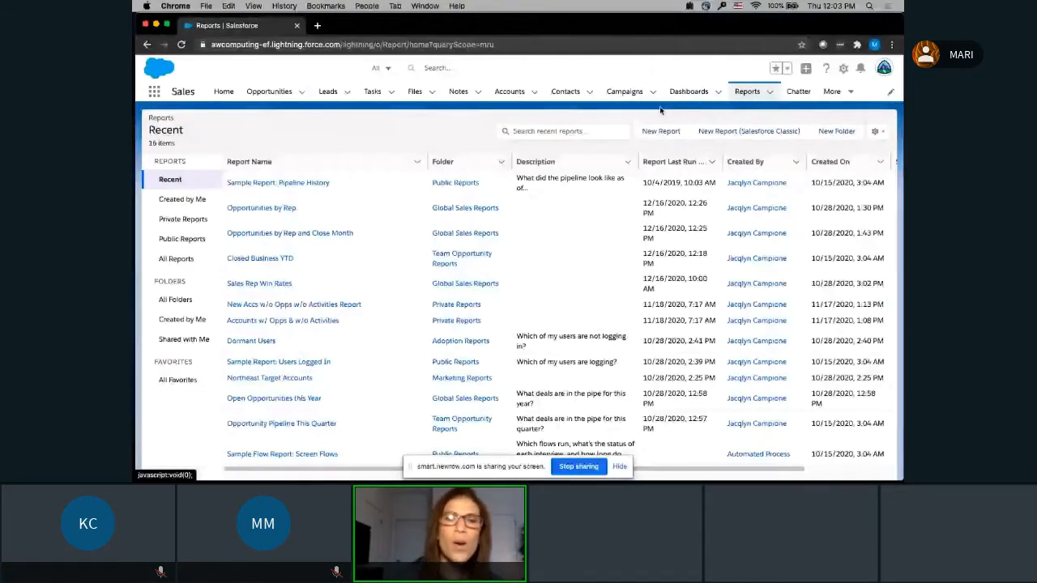
click(665, 131)
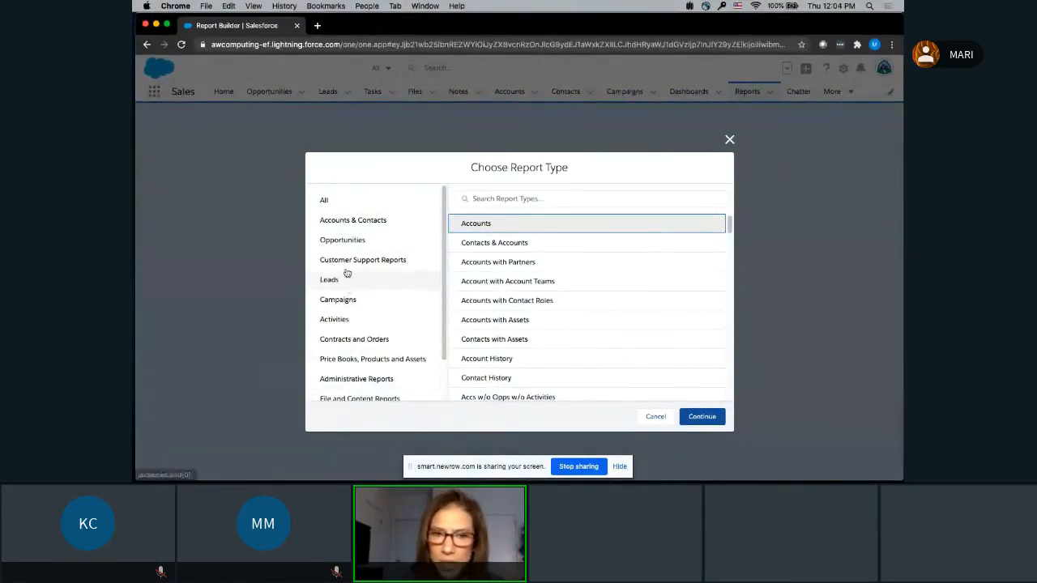
- Browse the report type categories, including Administrative Reports, and create the report with the Opportunities report type
scroll(346, 273, down, 1)
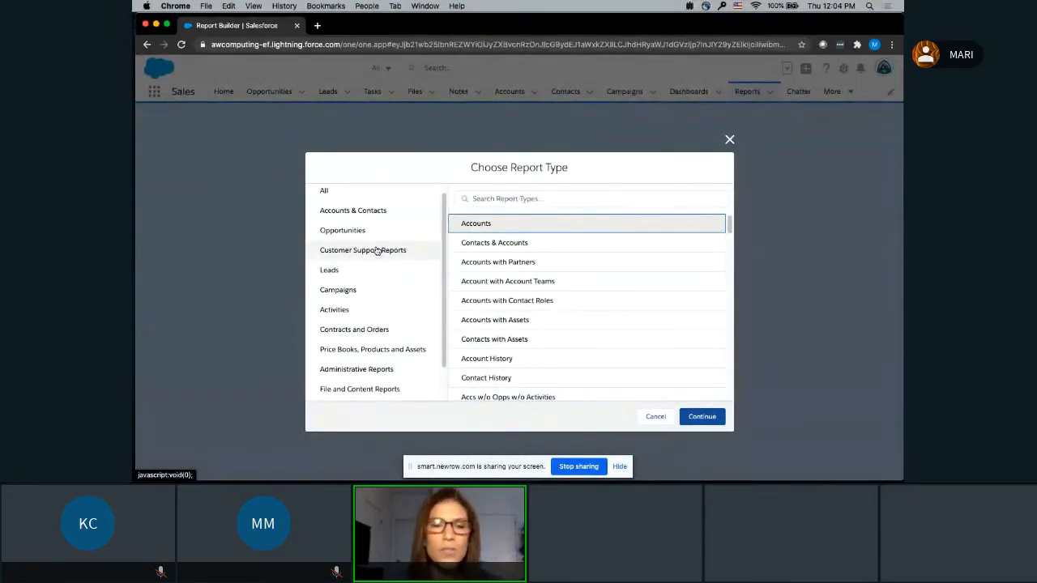
click(377, 251)
scroll(376, 254, down, 1)
scroll(376, 253, down, 2)
click(378, 334)
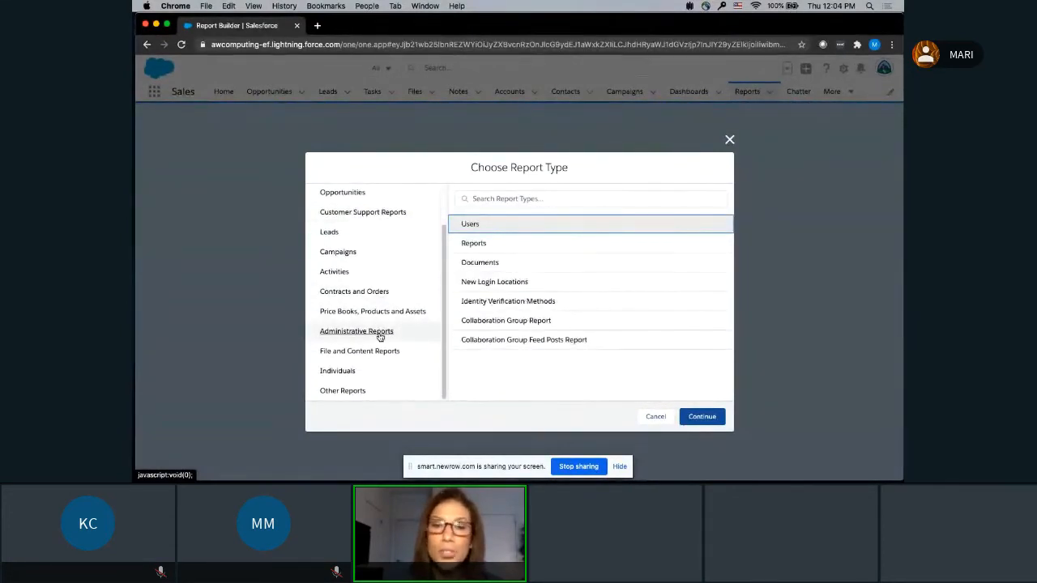
scroll(376, 334, up, 3)
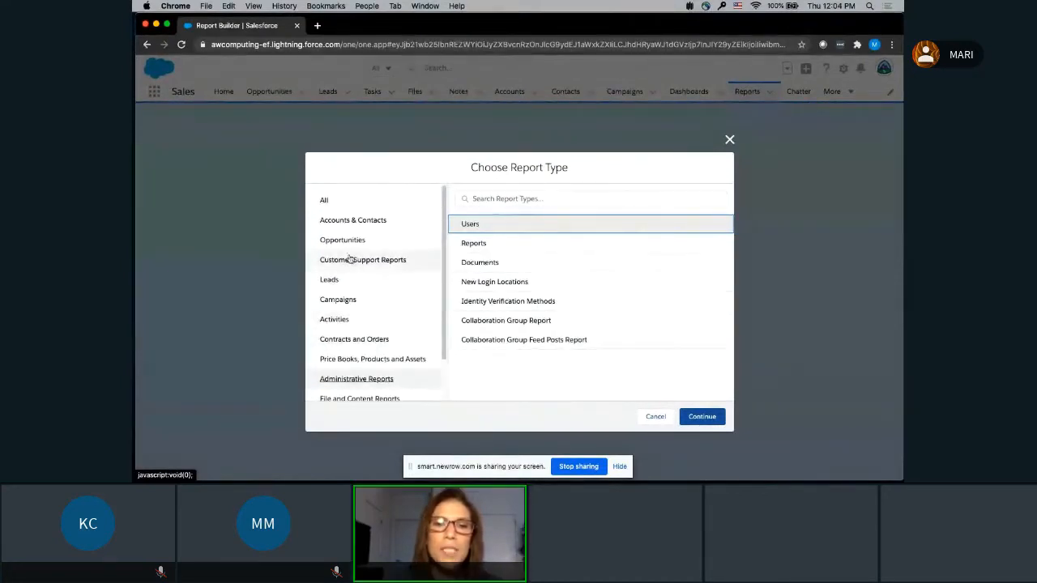
click(342, 243)
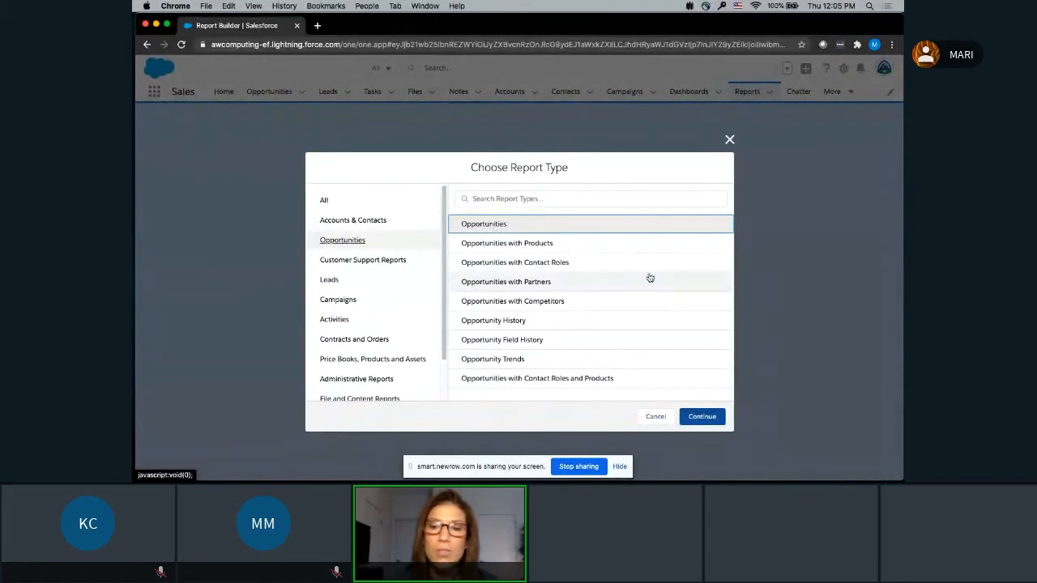
click(708, 417)
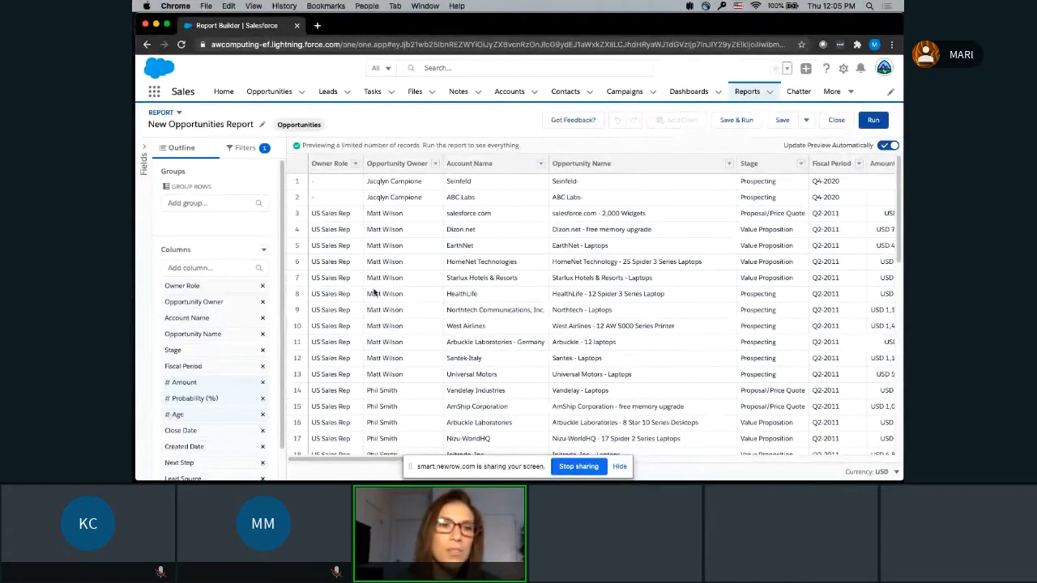
- Examine all fields available to the opportunities report, from opportunity information through account, contact and custom fields, and close the field list
click(143, 150)
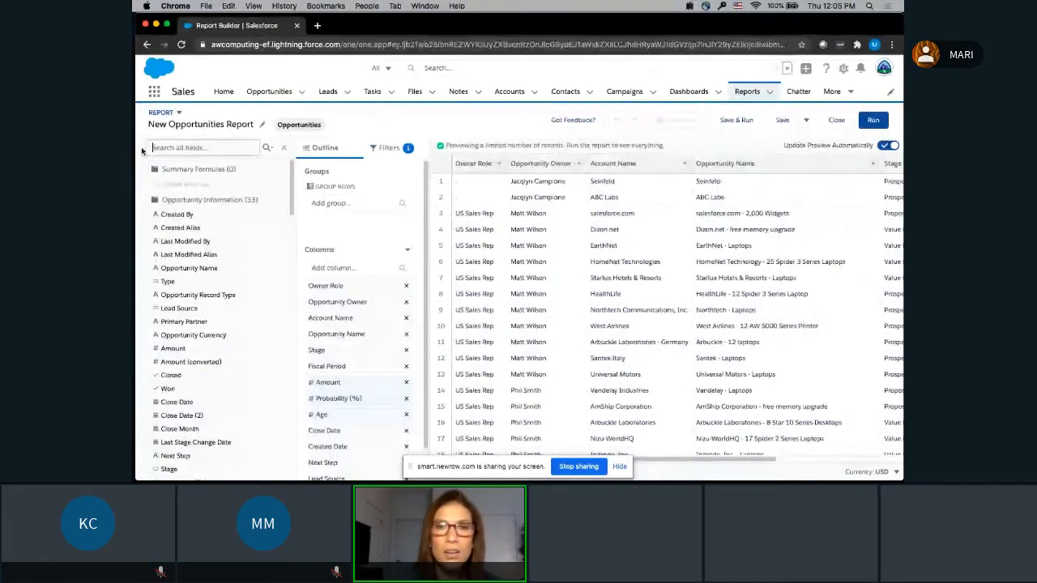
scroll(184, 267, down, 5)
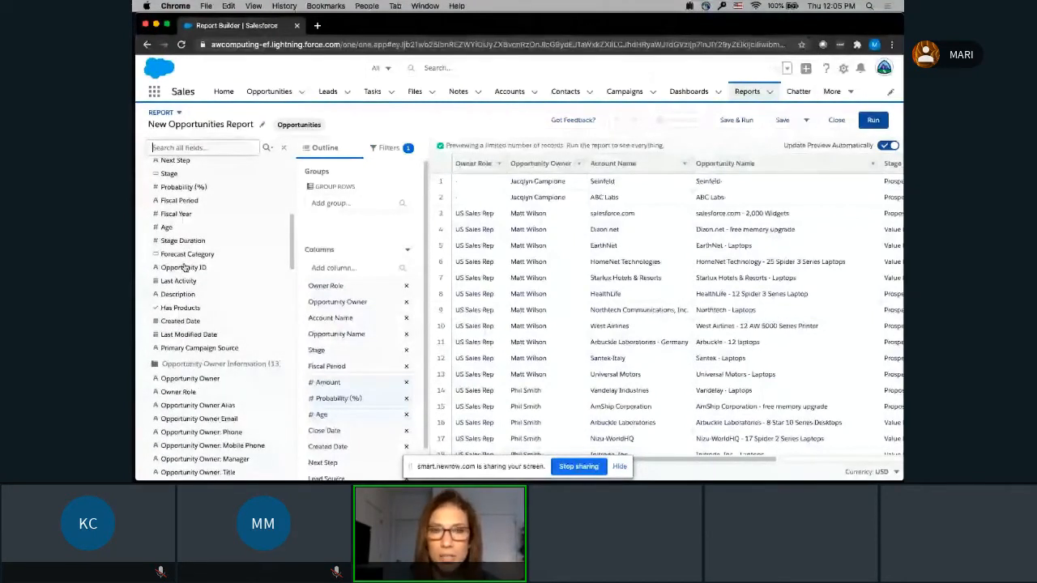
scroll(185, 268, down, 4)
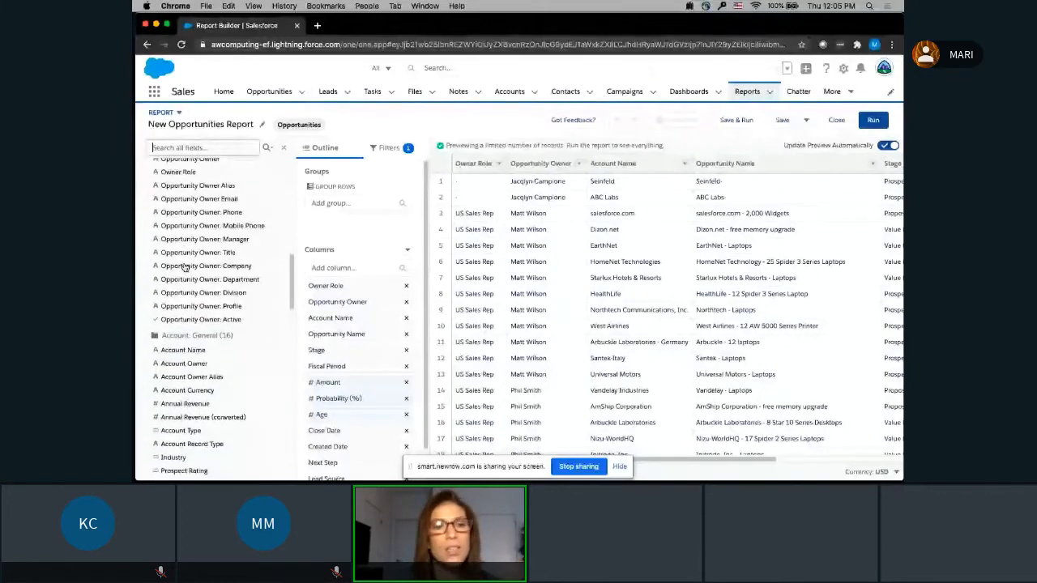
scroll(185, 268, down, 1)
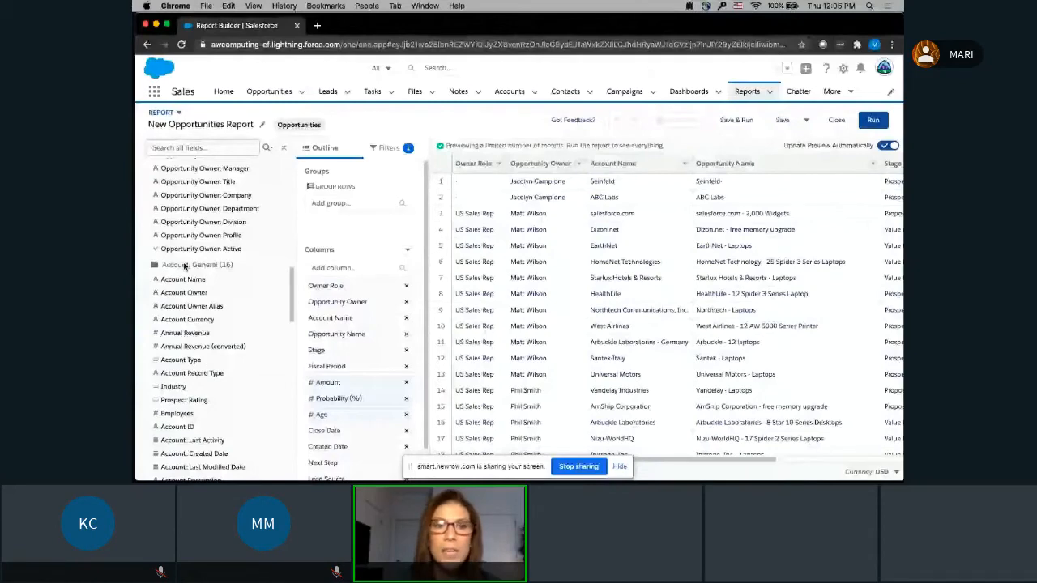
scroll(184, 268, down, 3)
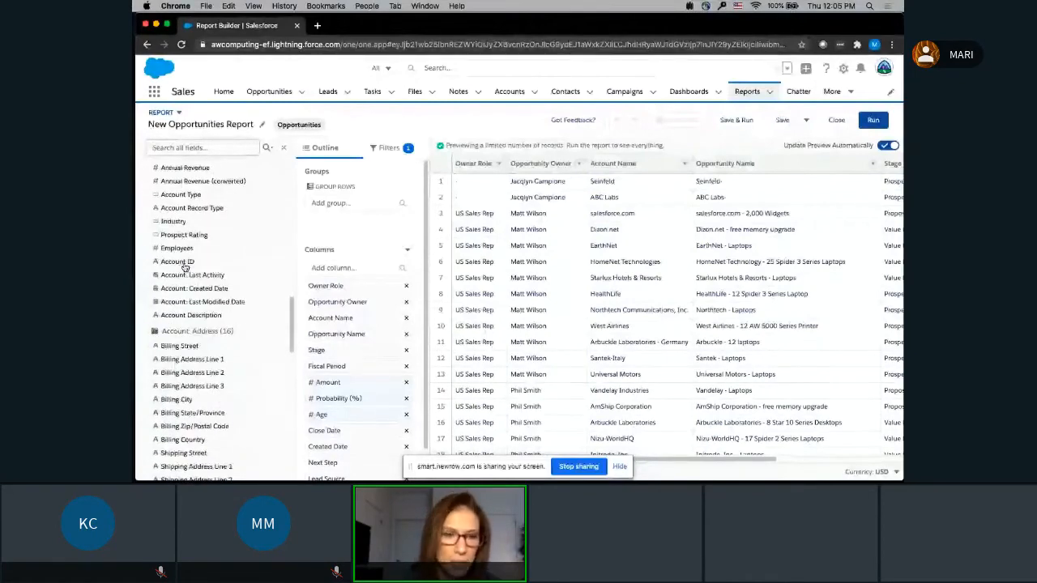
scroll(185, 268, down, 6)
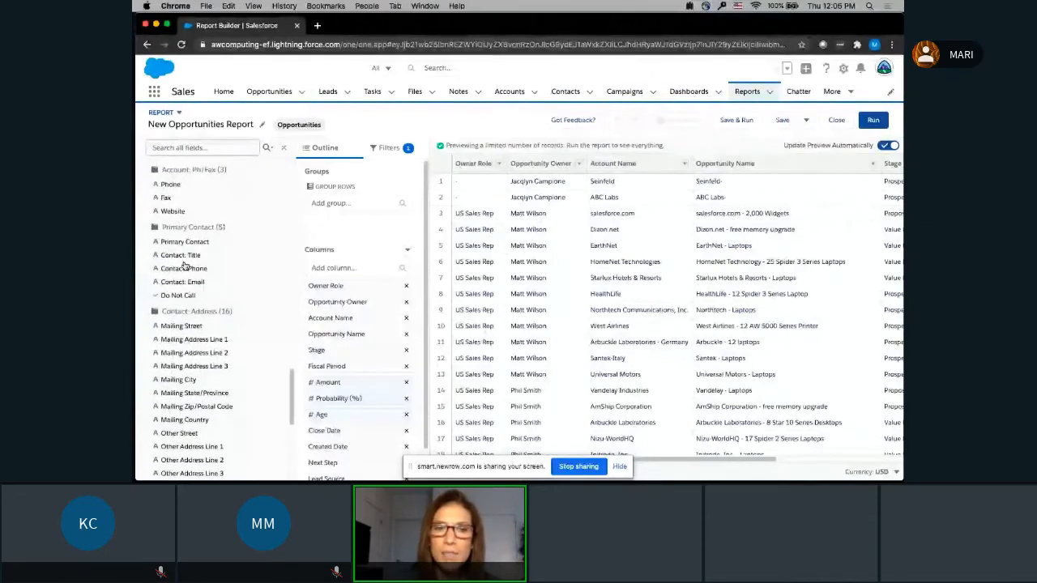
scroll(184, 266, down, 1)
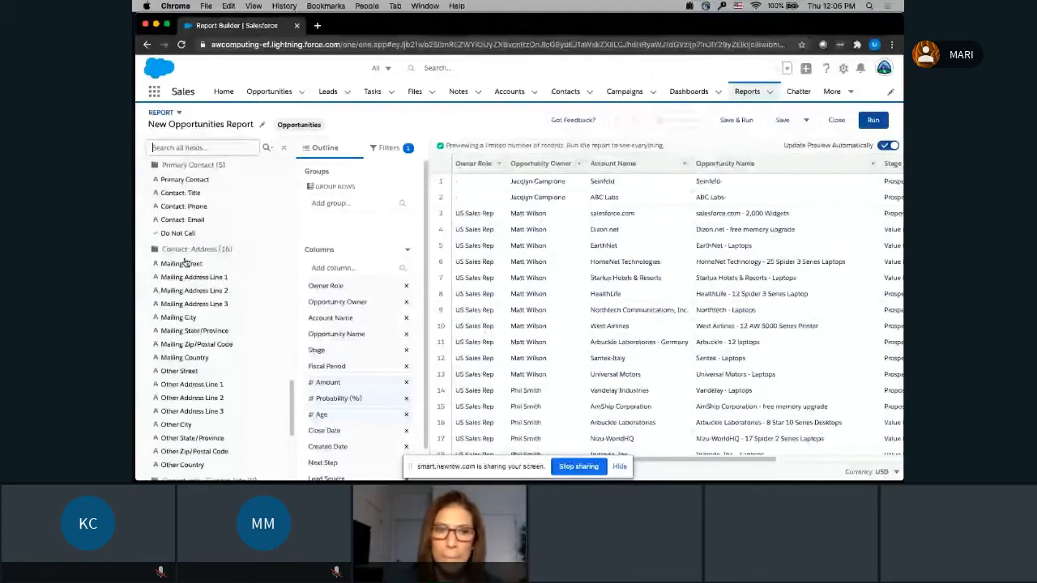
scroll(184, 264, down, 4)
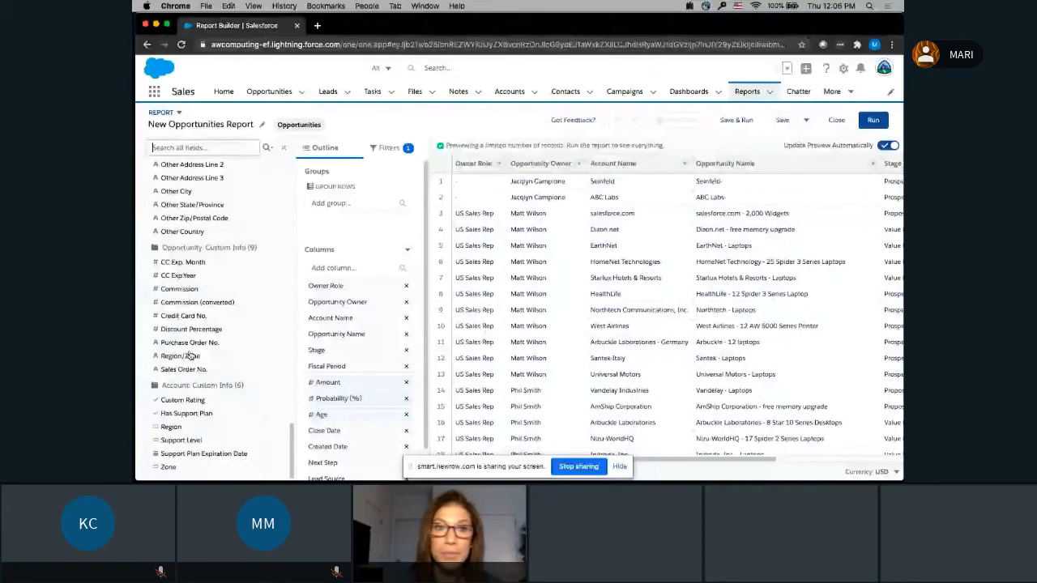
scroll(189, 357, up, 8)
scroll(189, 357, up, 8)
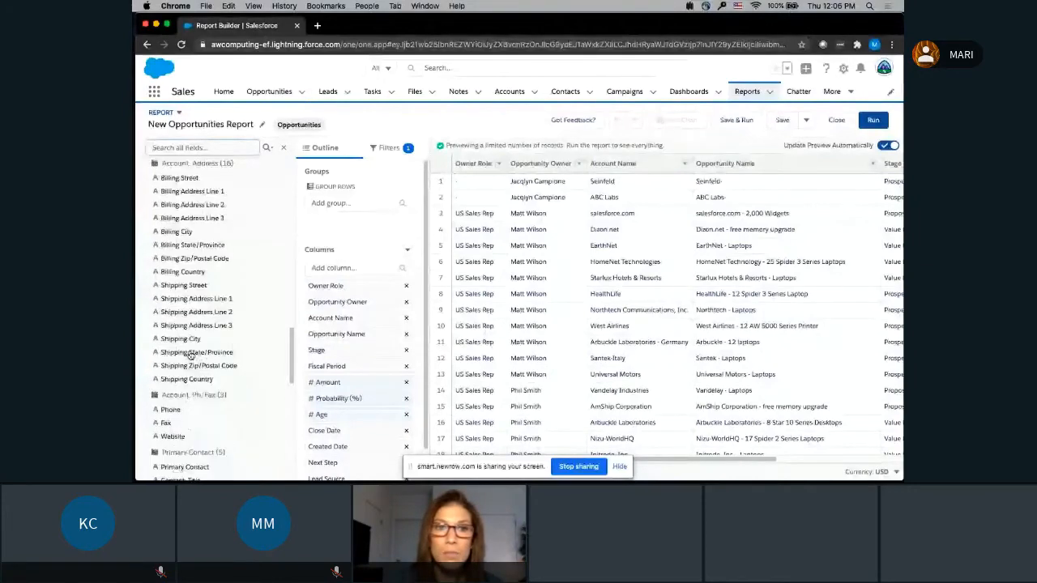
click(285, 150)
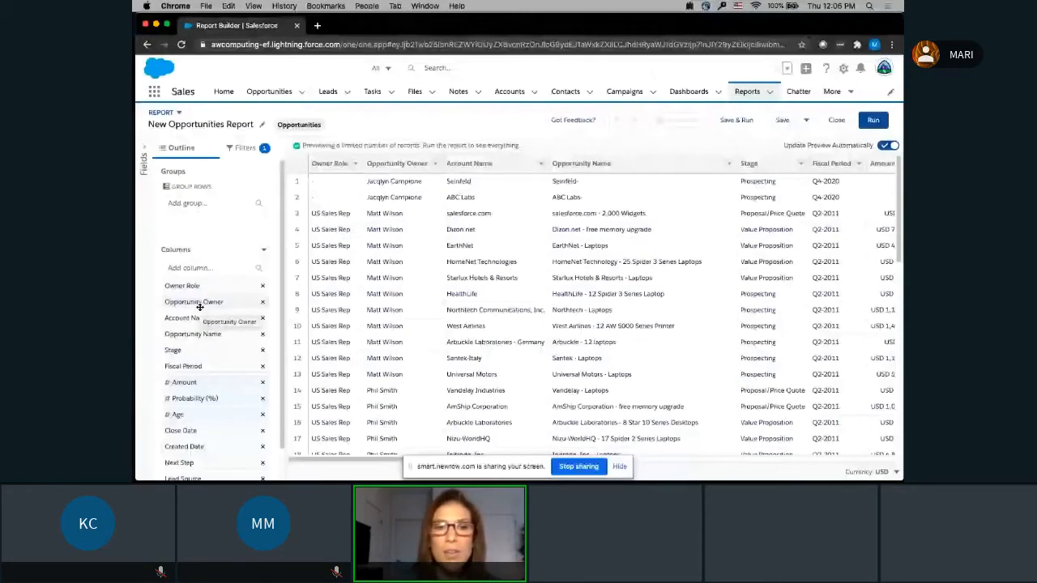
- Check the options for the Owner Role column and try repositioning the Opportunity Name column in the preview
scroll(243, 288, down, 1)
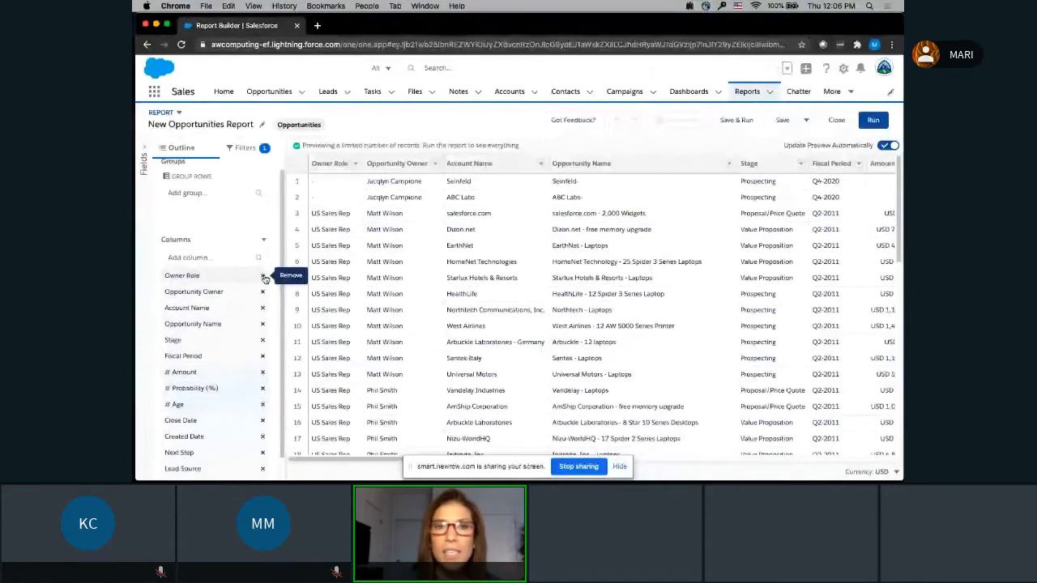
click(357, 165)
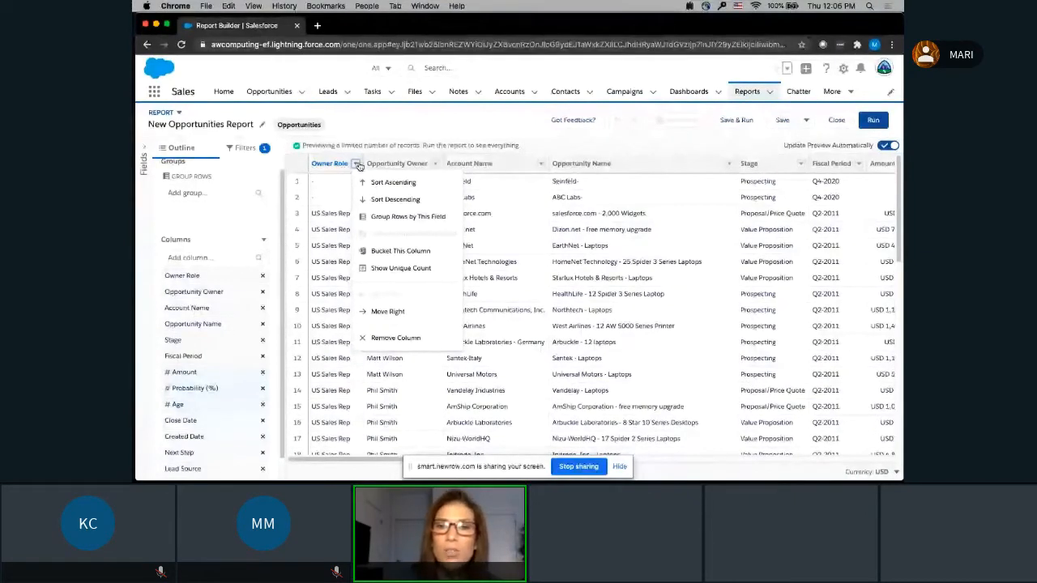
drag(664, 165, 609, 167)
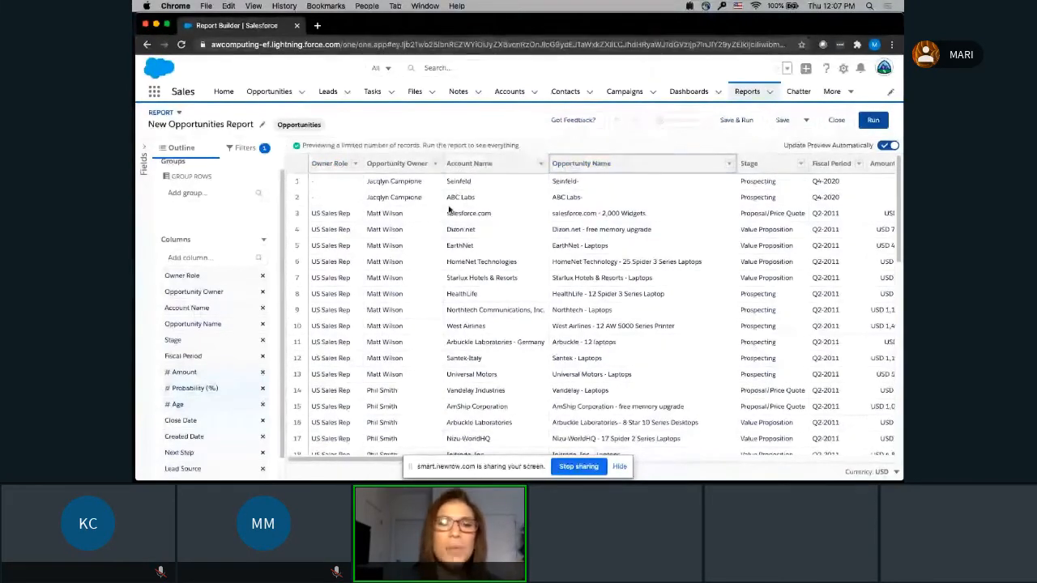
- Remove the Owner Role, Fiscal Period, Probability (%), Age, Created Date and Next Step columns from the report
click(262, 277)
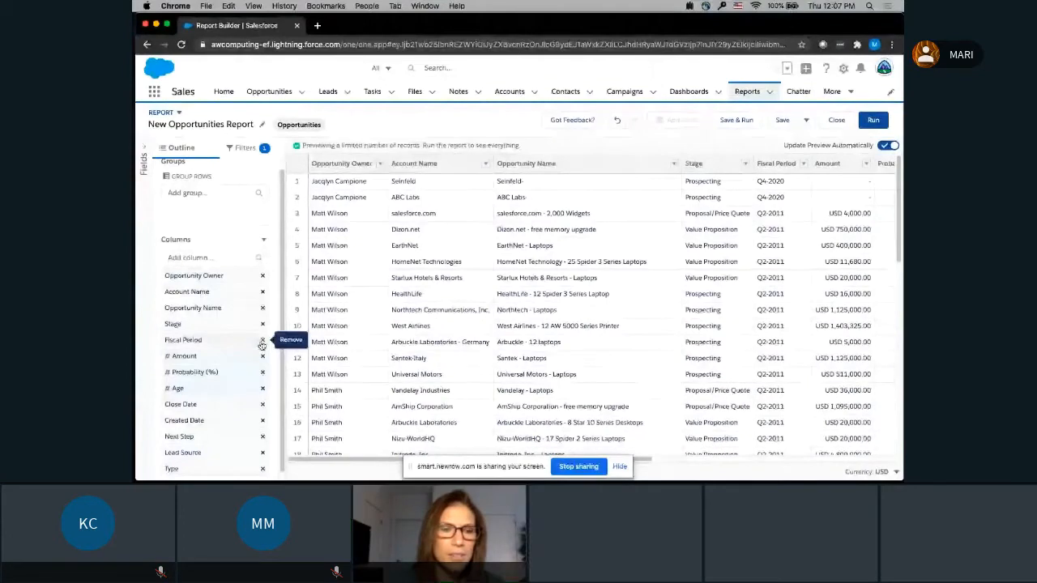
click(262, 340)
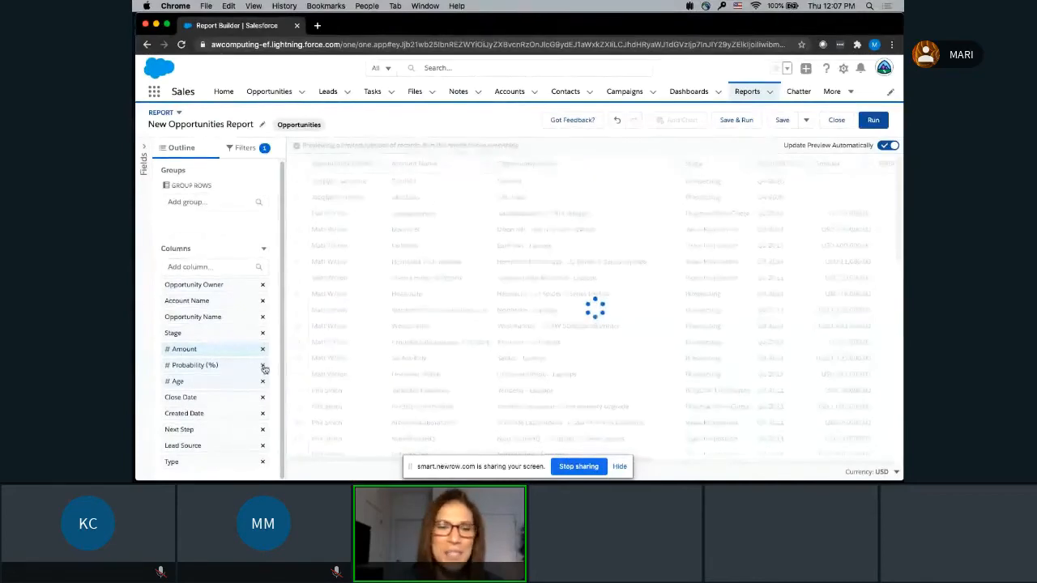
click(262, 365)
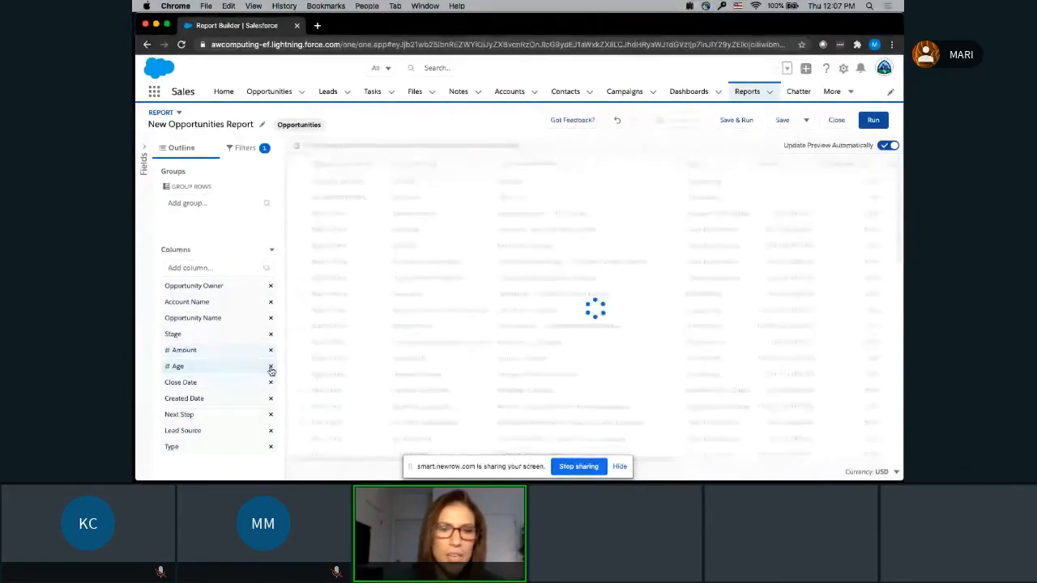
click(270, 368)
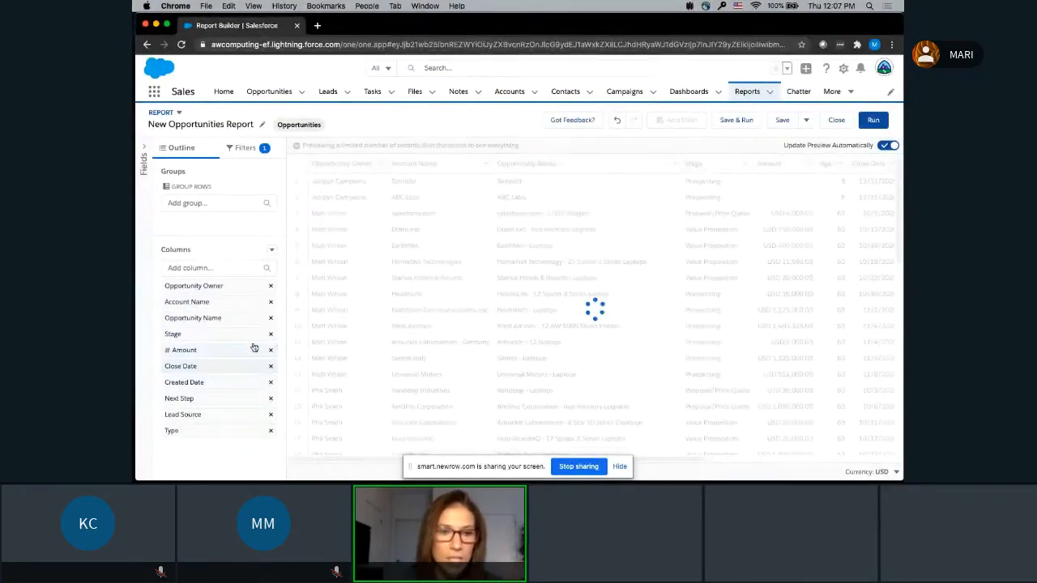
click(271, 383)
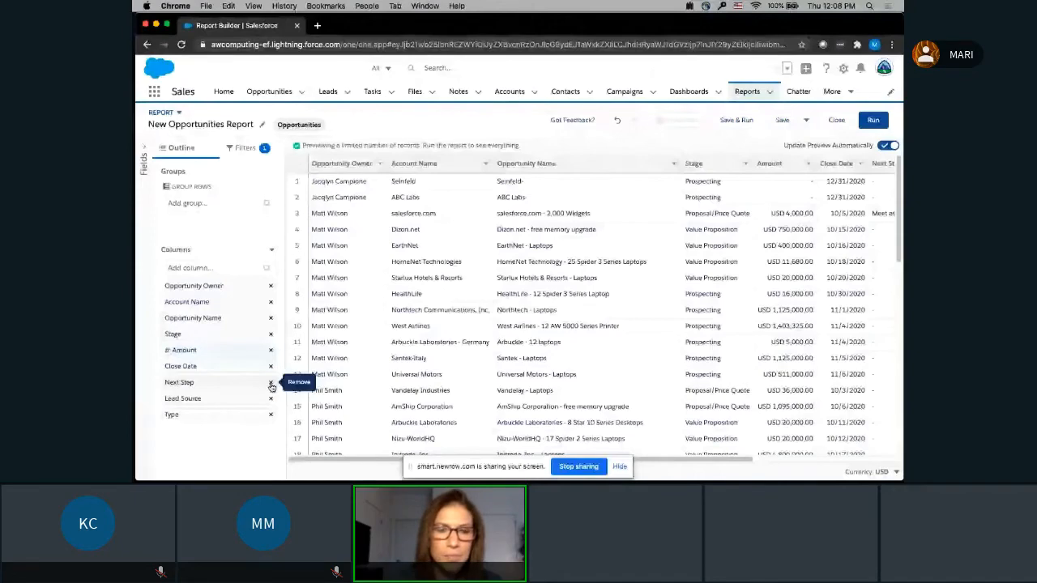
click(270, 383)
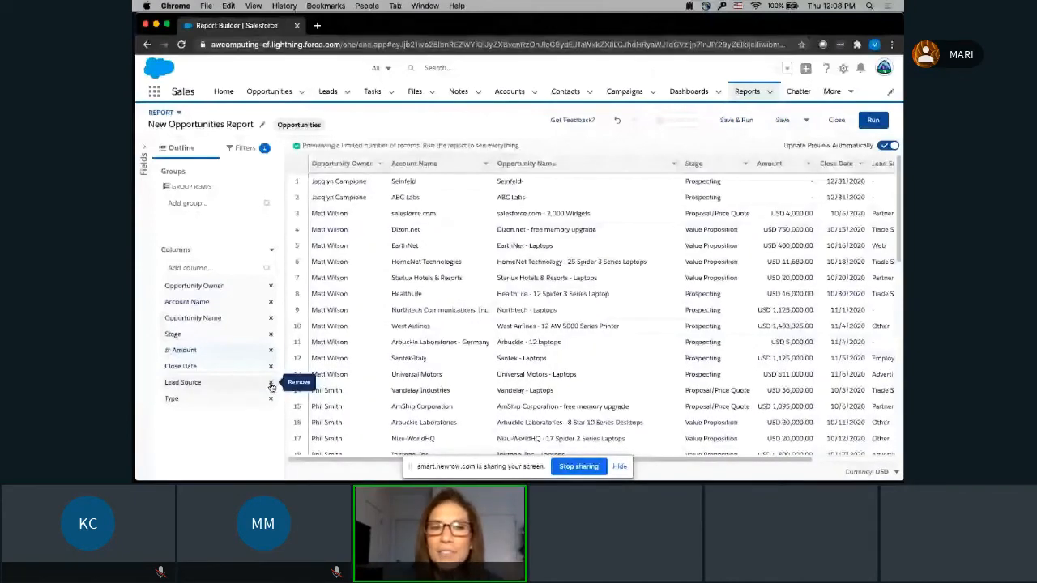
- Add the Stage Duration field as a report column
click(192, 267)
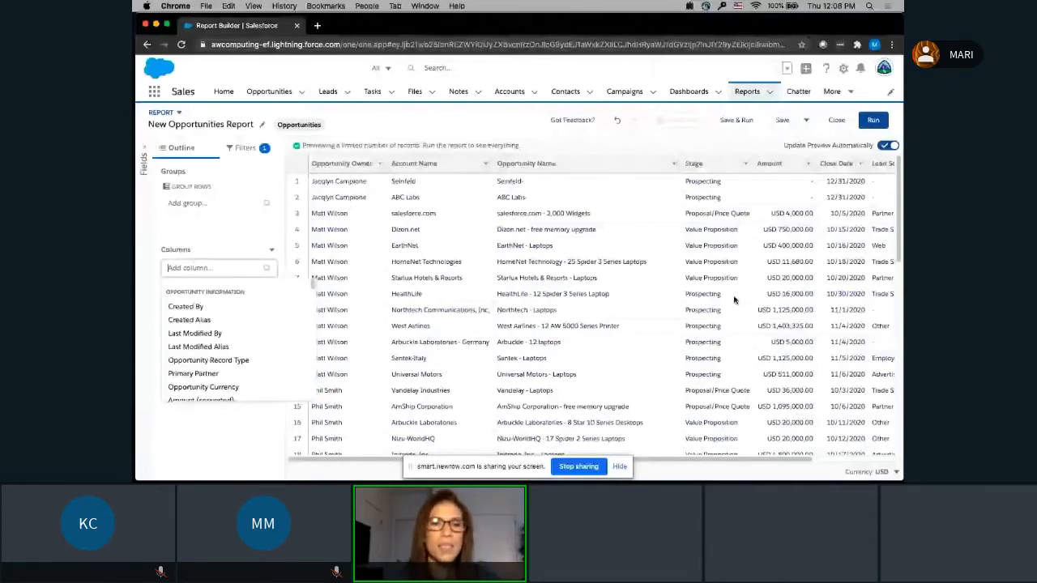
text(st)
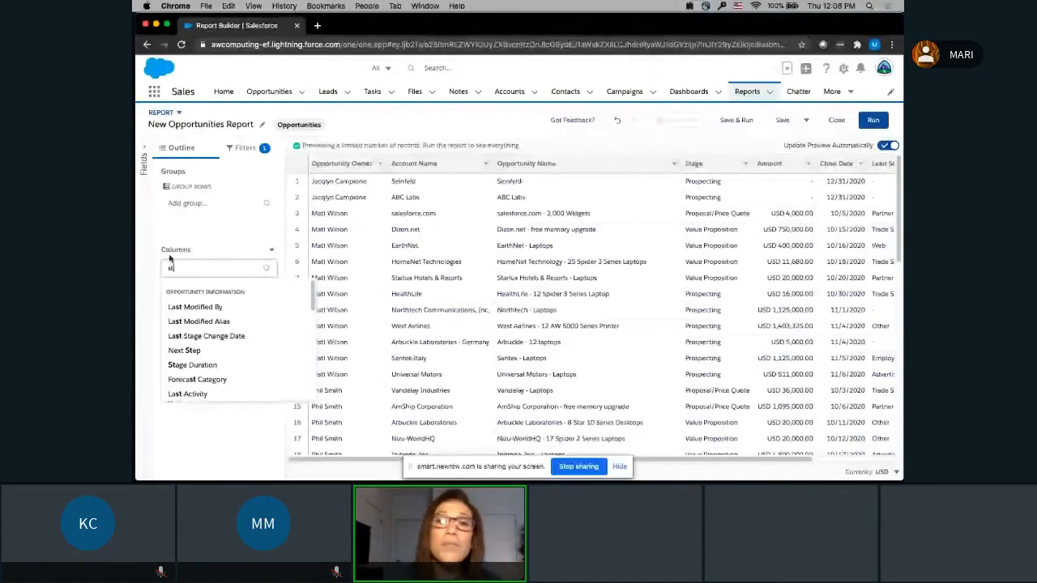
text(age dura)
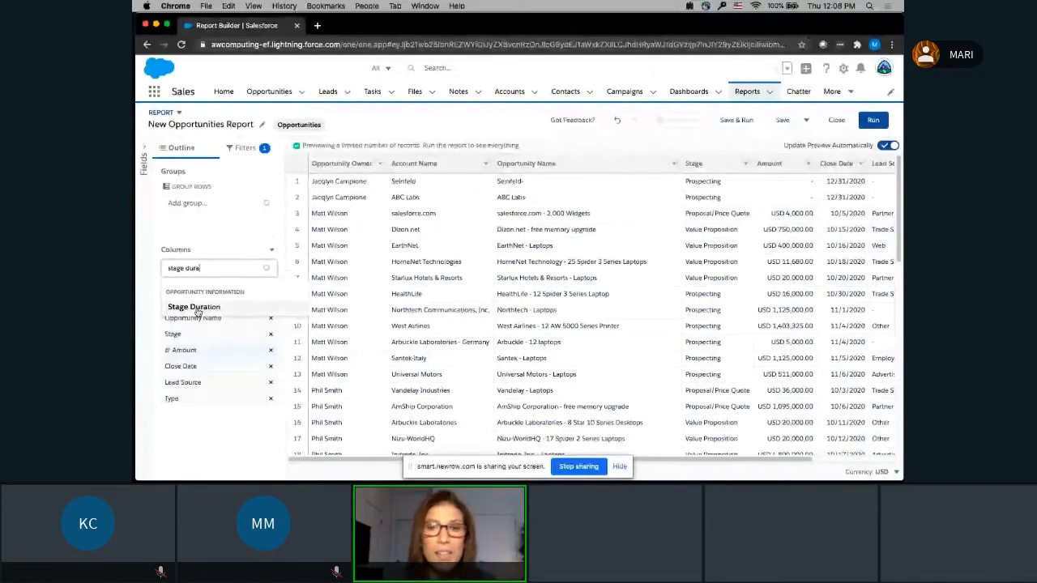
click(194, 307)
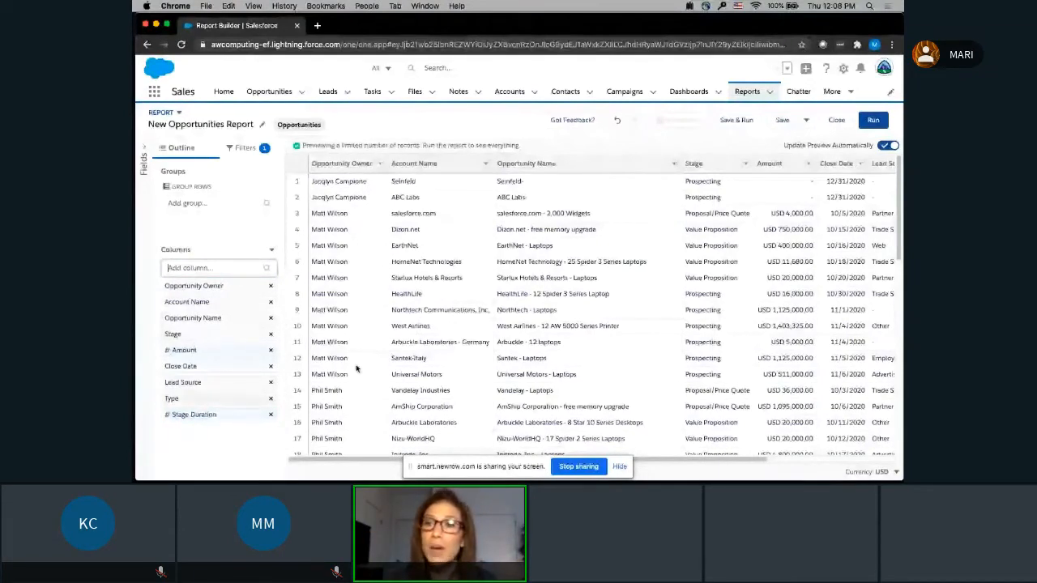
- Move the Stage Duration column directly after Stage, ahead of Amount, and check its place in the preview
scroll(677, 328, right, 2)
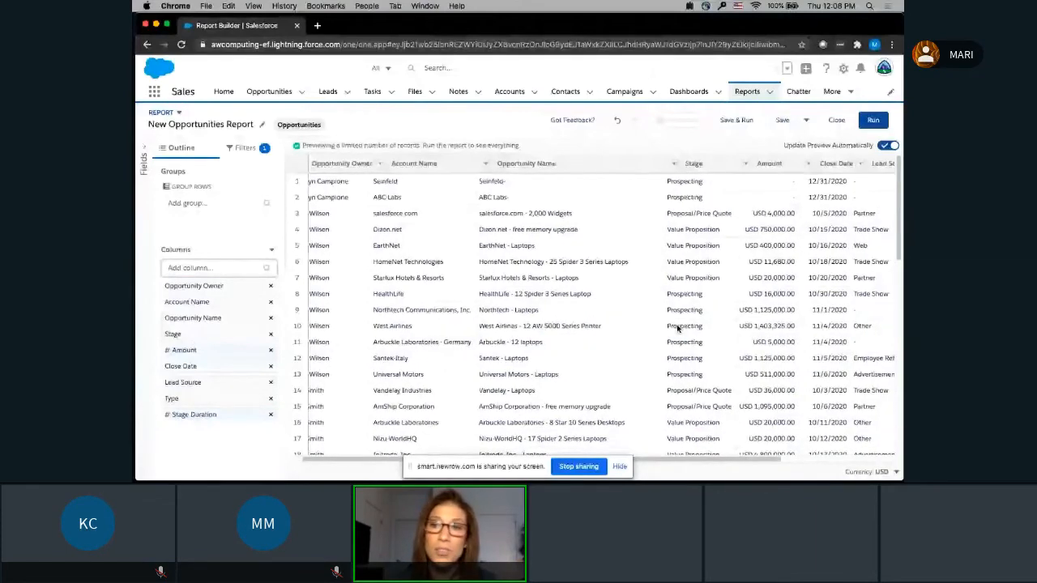
scroll(677, 328, right, 5)
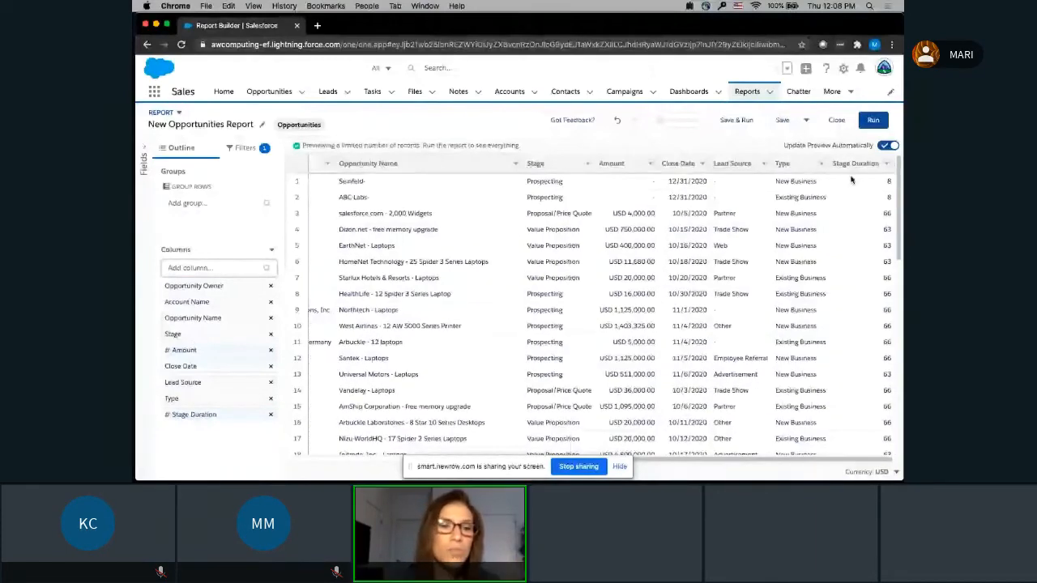
drag(194, 414, 227, 339)
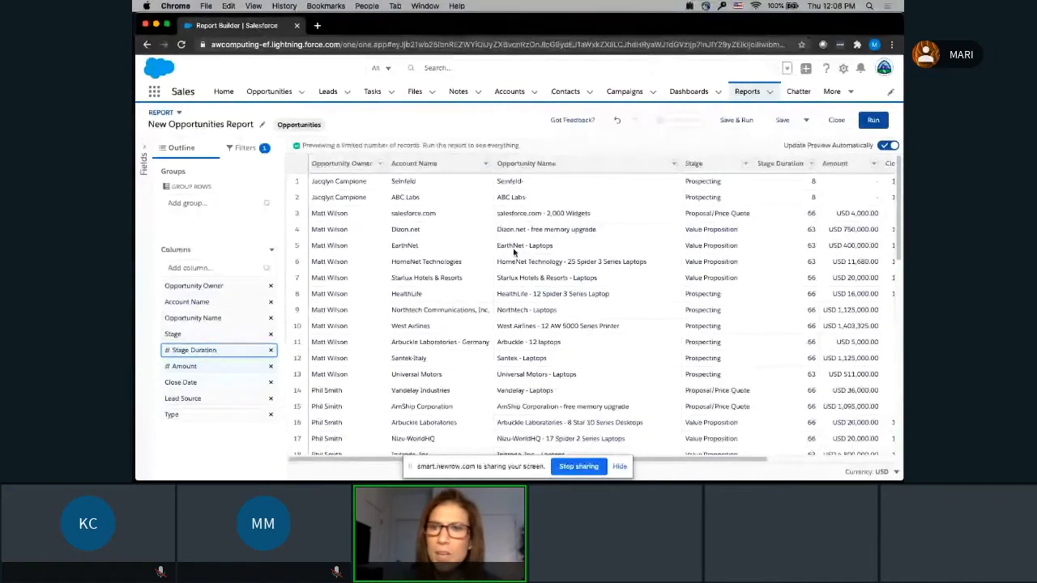
scroll(514, 252, right, 2)
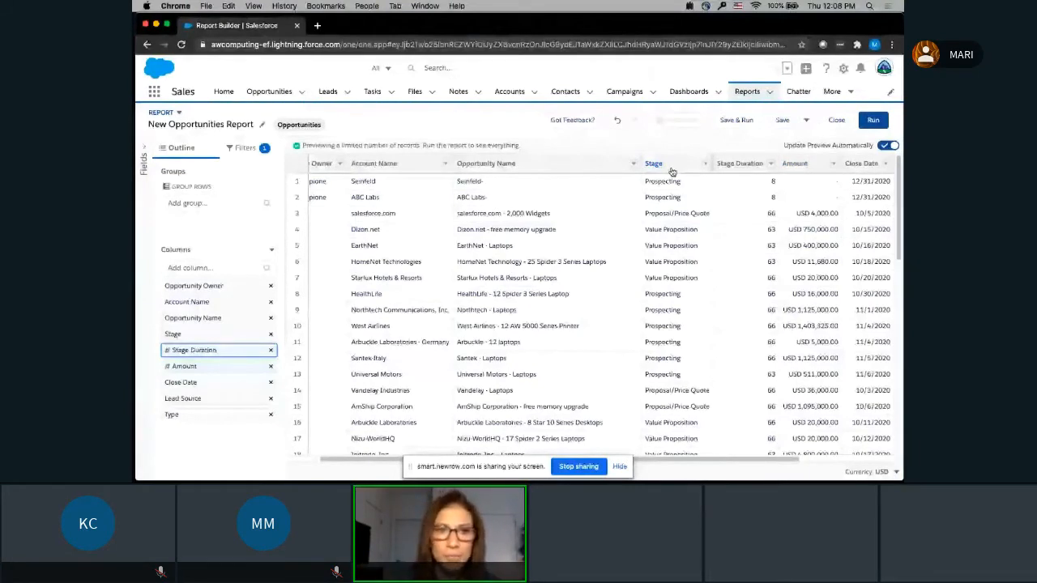
- Run the report and look through the full list of opportunity records
click(871, 120)
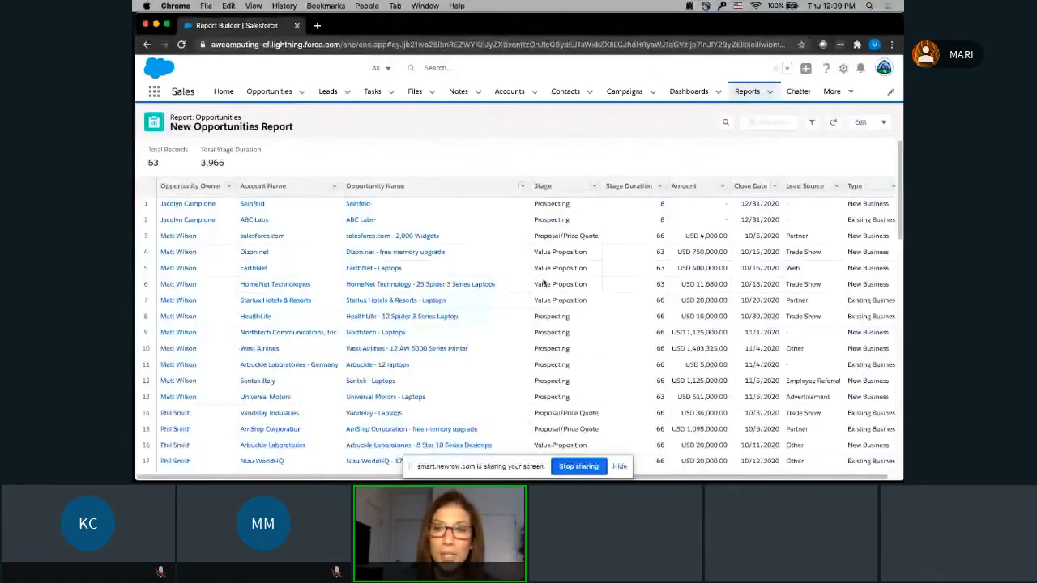
scroll(544, 282, down, 2)
scroll(544, 282, down, 5)
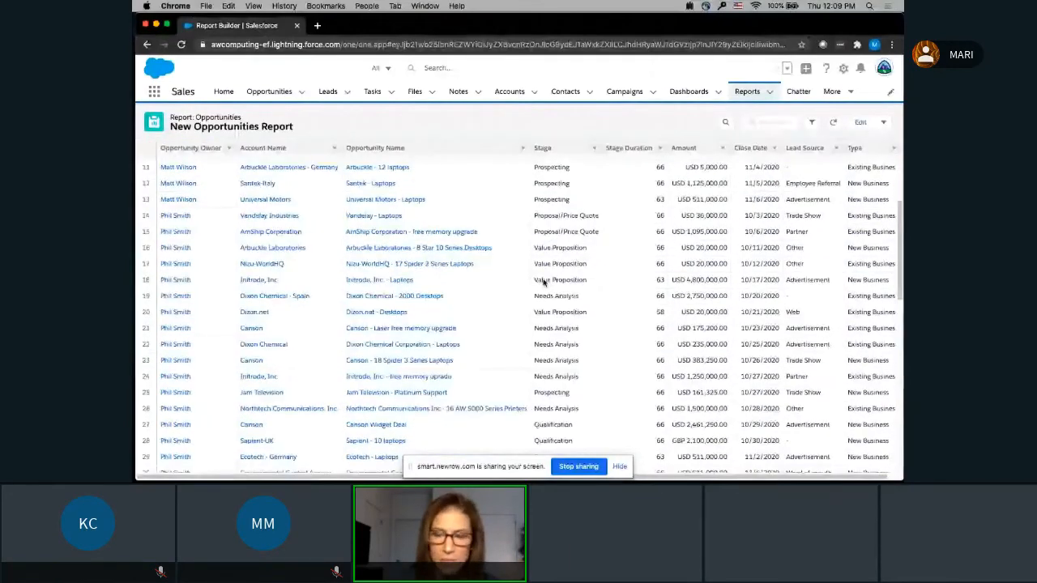
scroll(543, 282, down, 5)
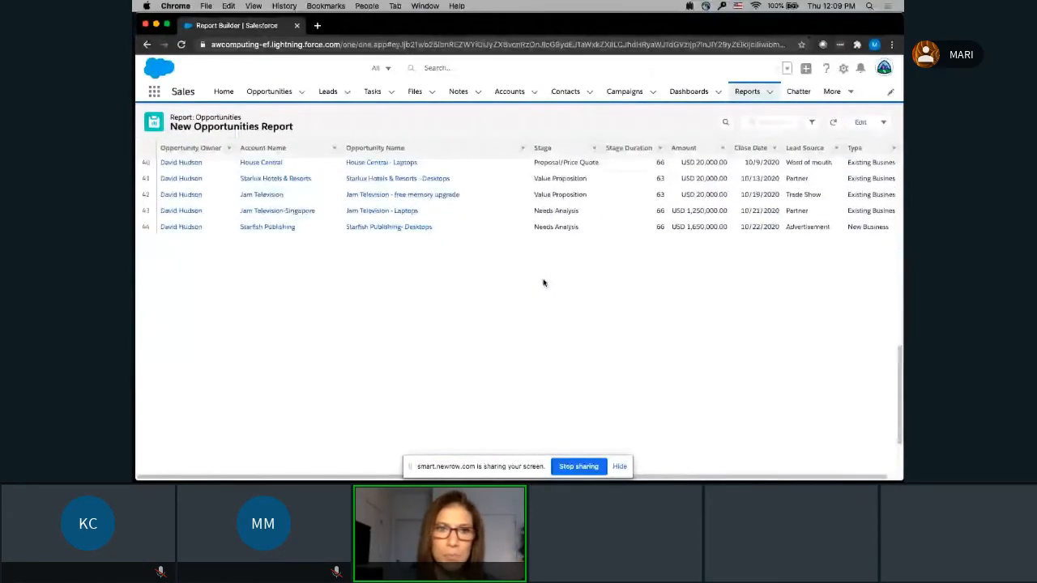
scroll(544, 282, down, 5)
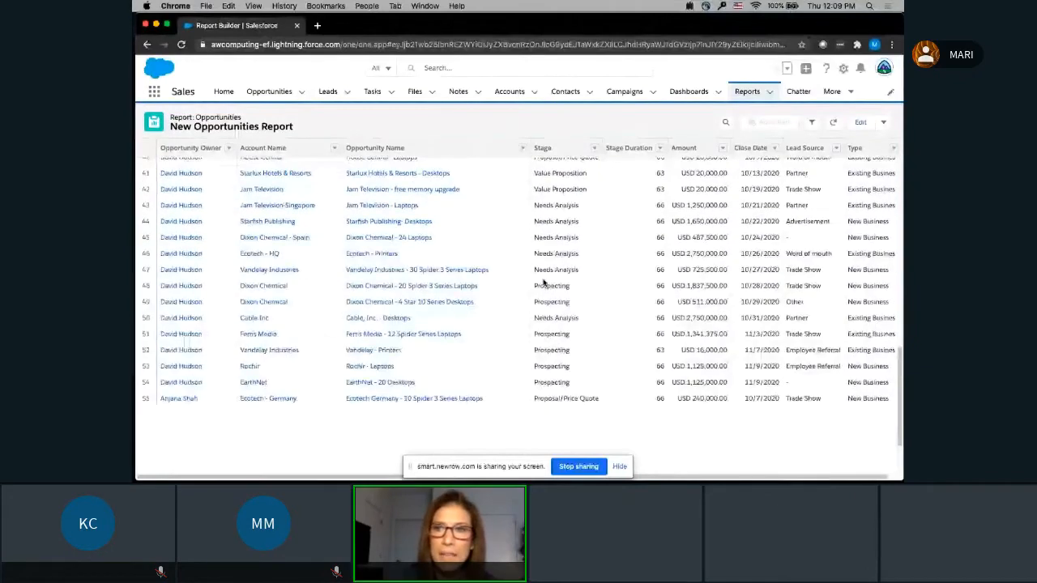
- Return to editing the report and set the Close Date filter's range to All Time
click(860, 124)
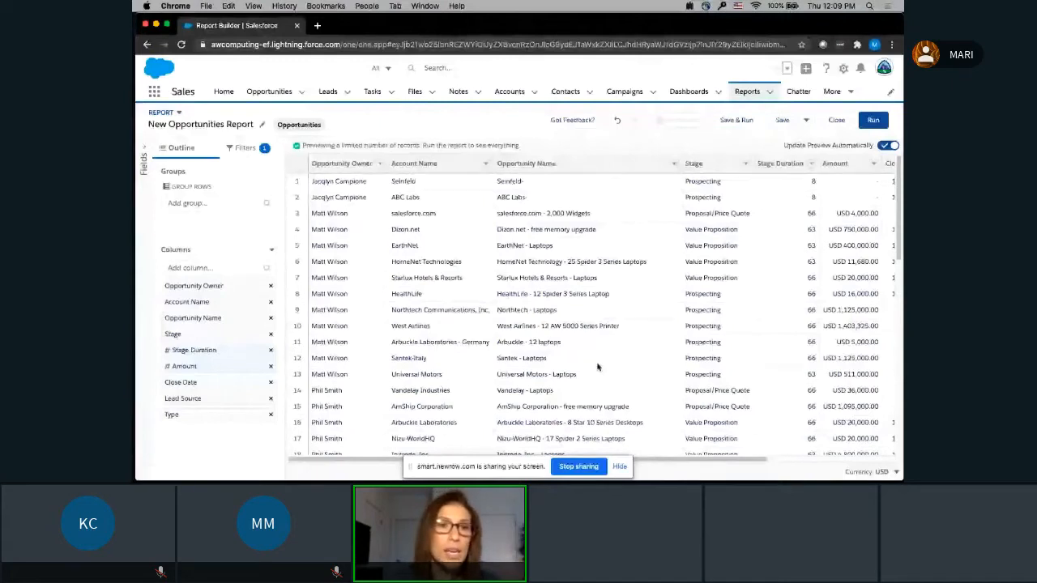
click(247, 148)
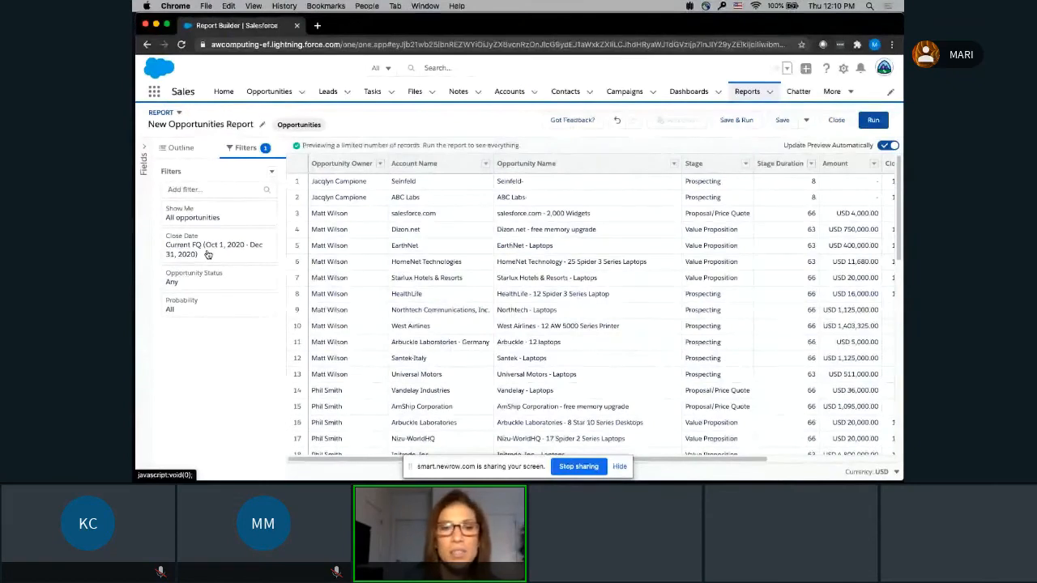
click(207, 254)
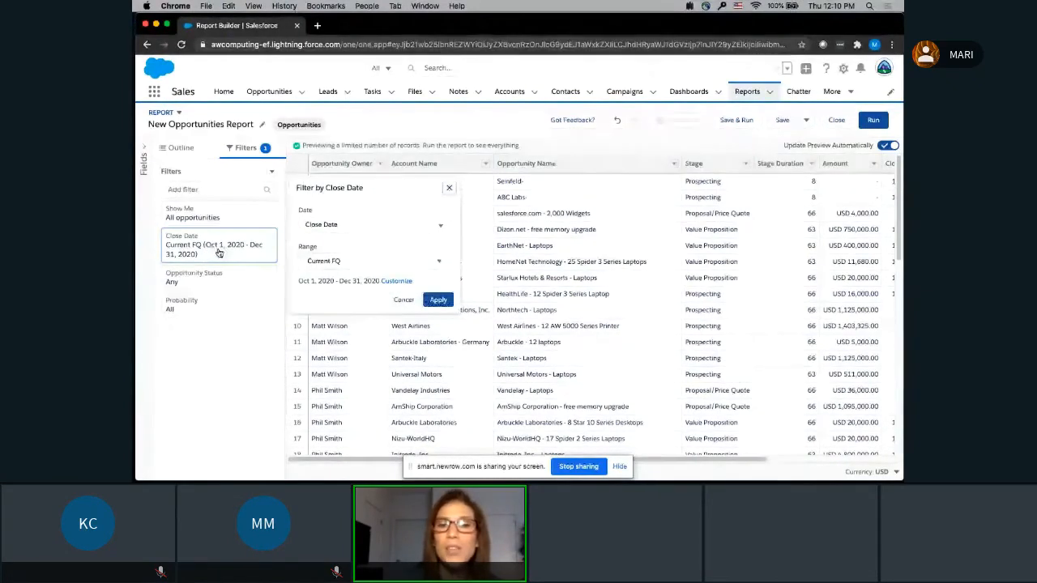
click(357, 260)
click(354, 284)
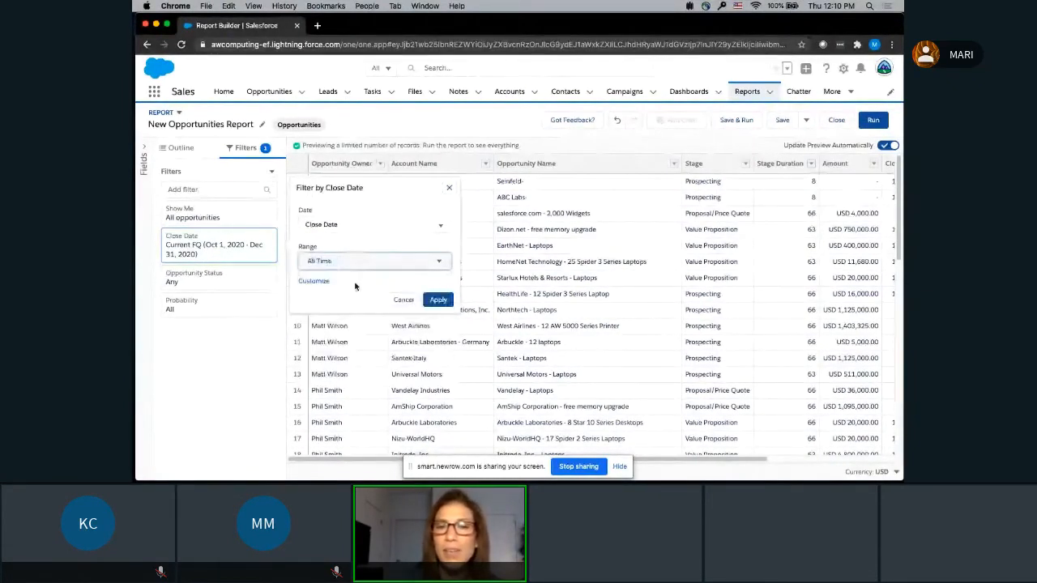
click(438, 300)
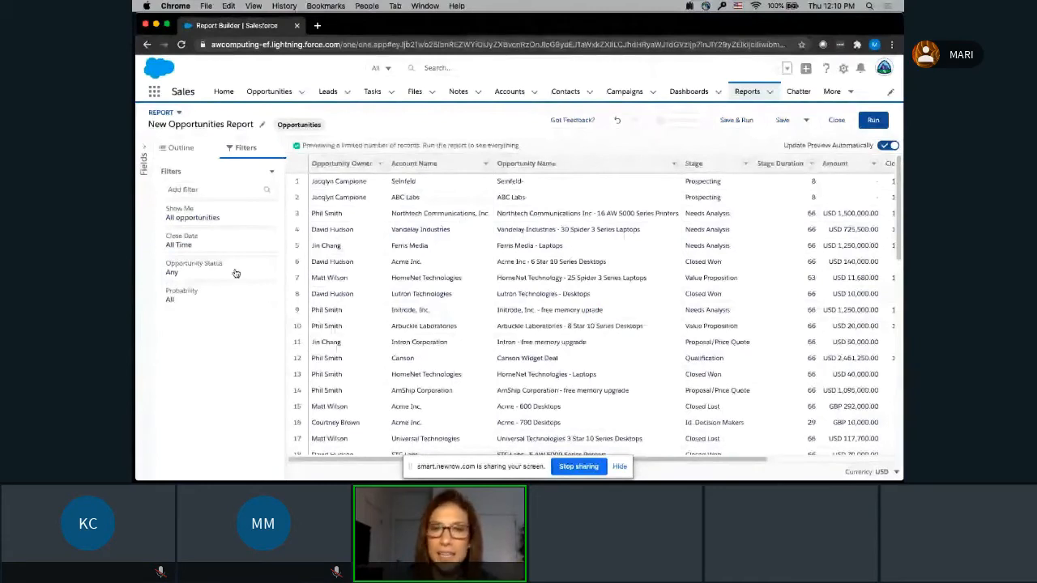
- Set the Opportunity Status filter to Open and run the report
click(195, 273)
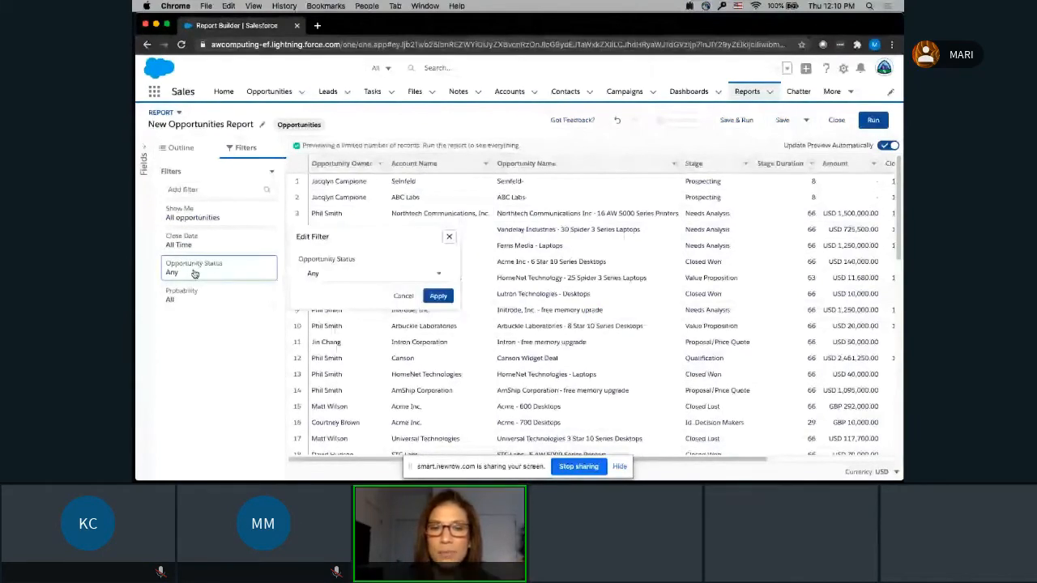
click(340, 273)
click(341, 314)
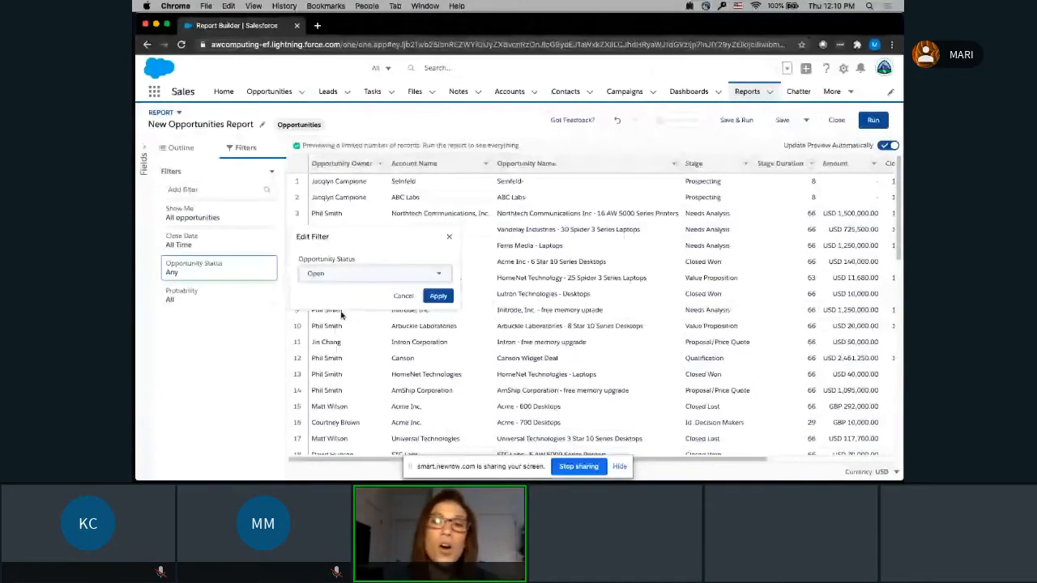
click(437, 296)
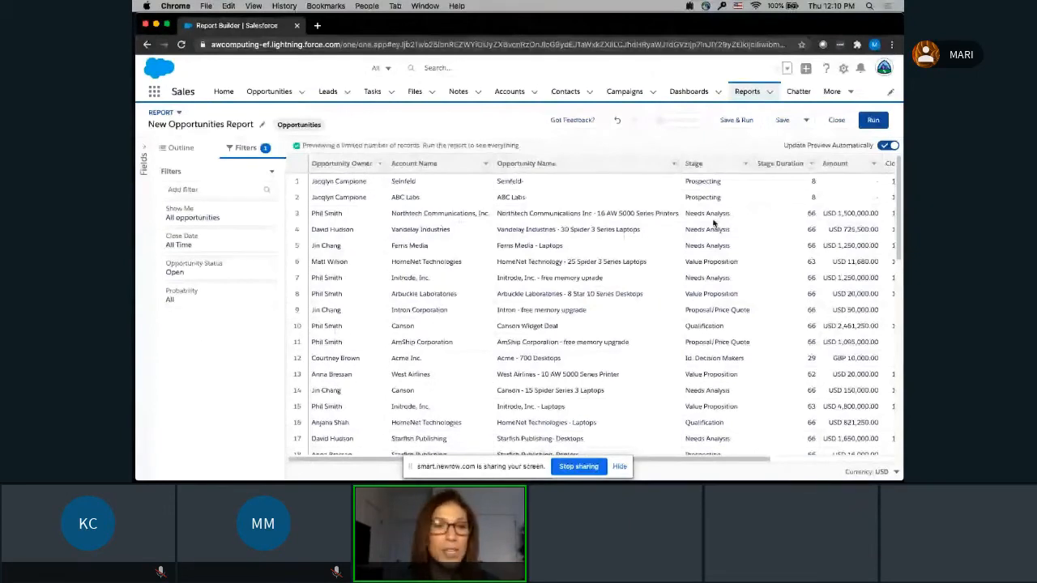
click(873, 120)
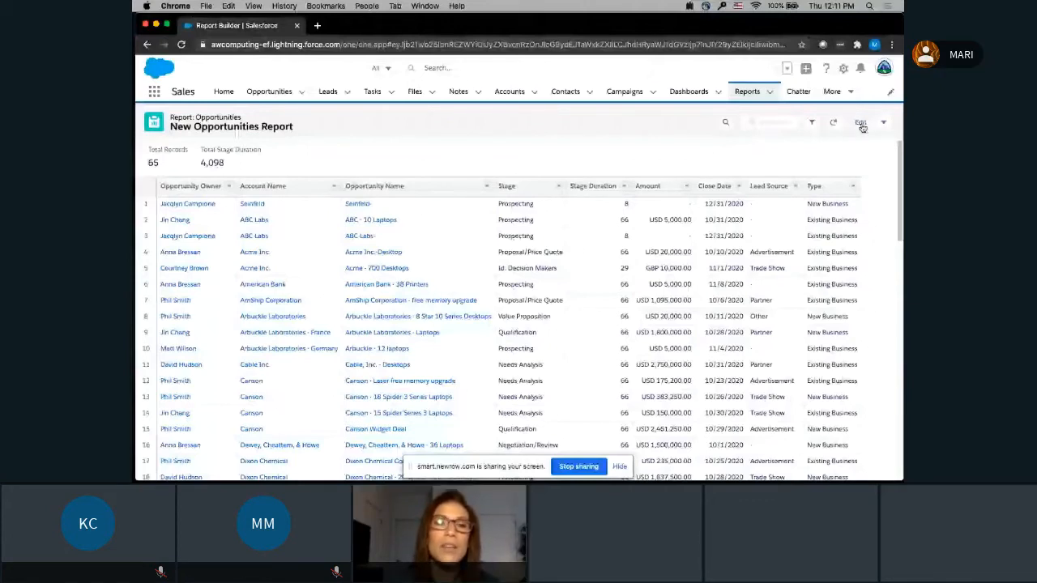
- Return to editing the report and group its rows by Opportunity Owner
click(861, 125)
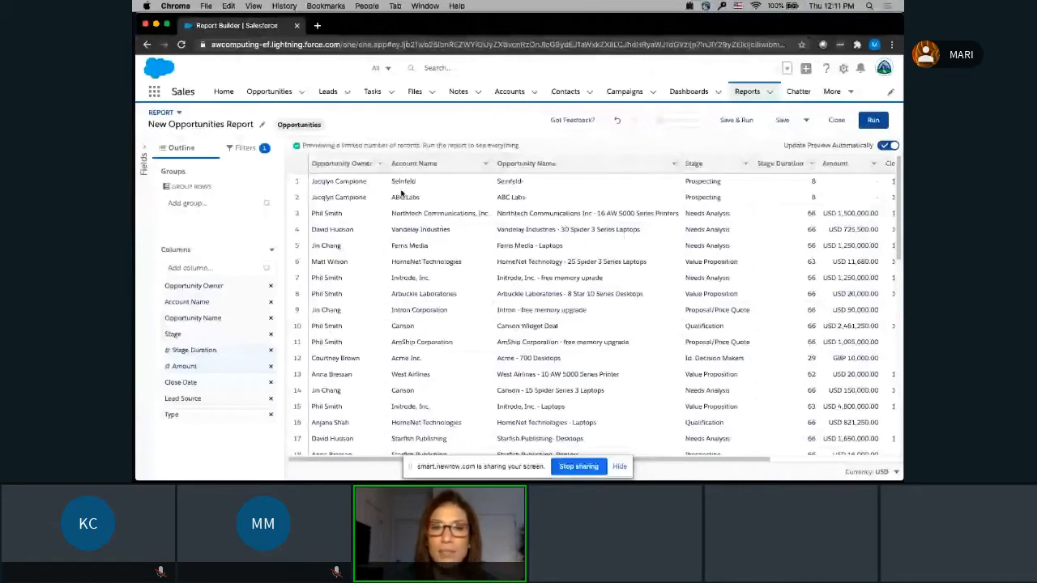
click(381, 163)
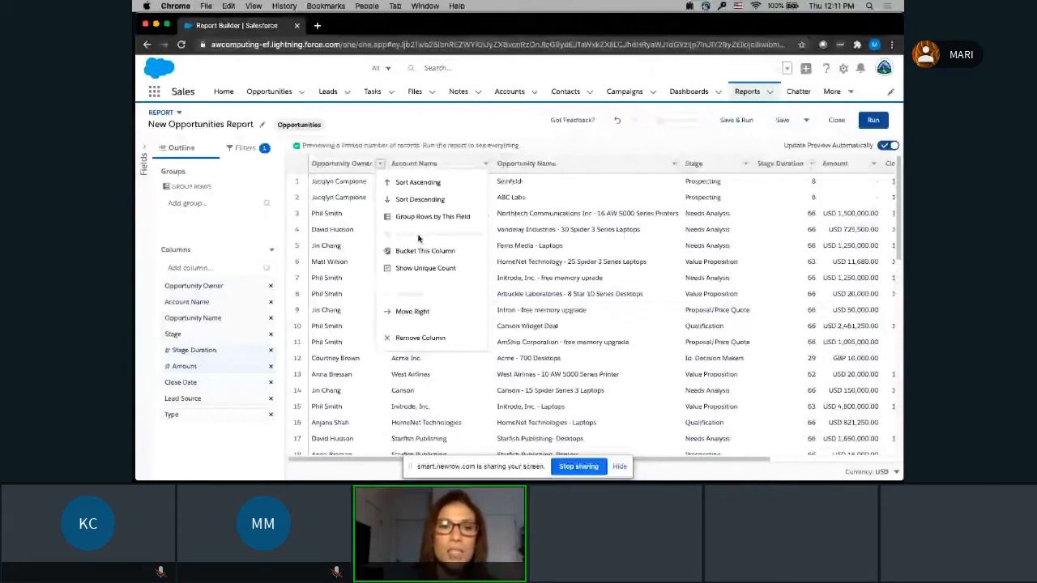
click(201, 285)
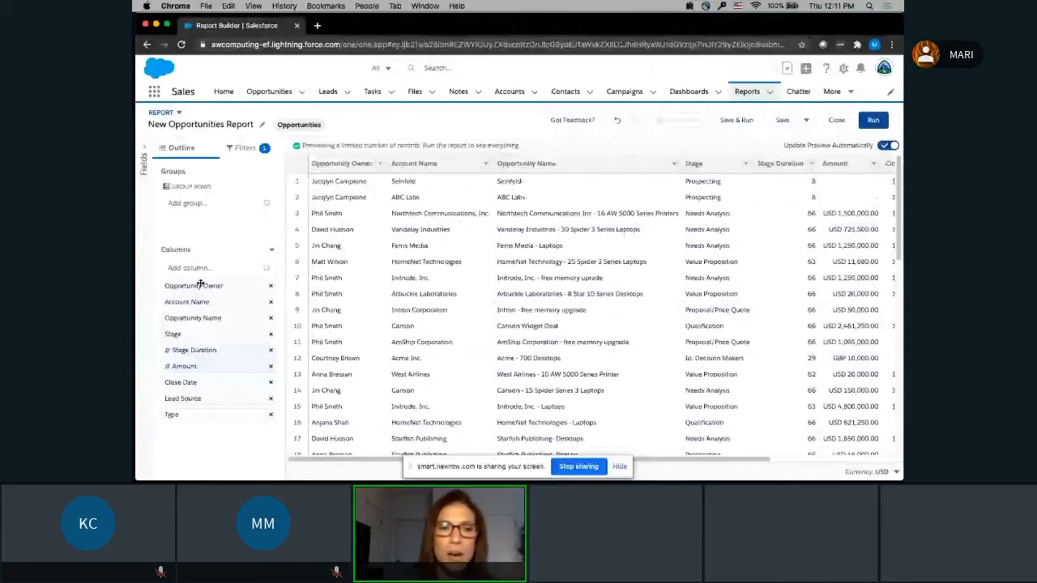
drag(200, 284, 219, 214)
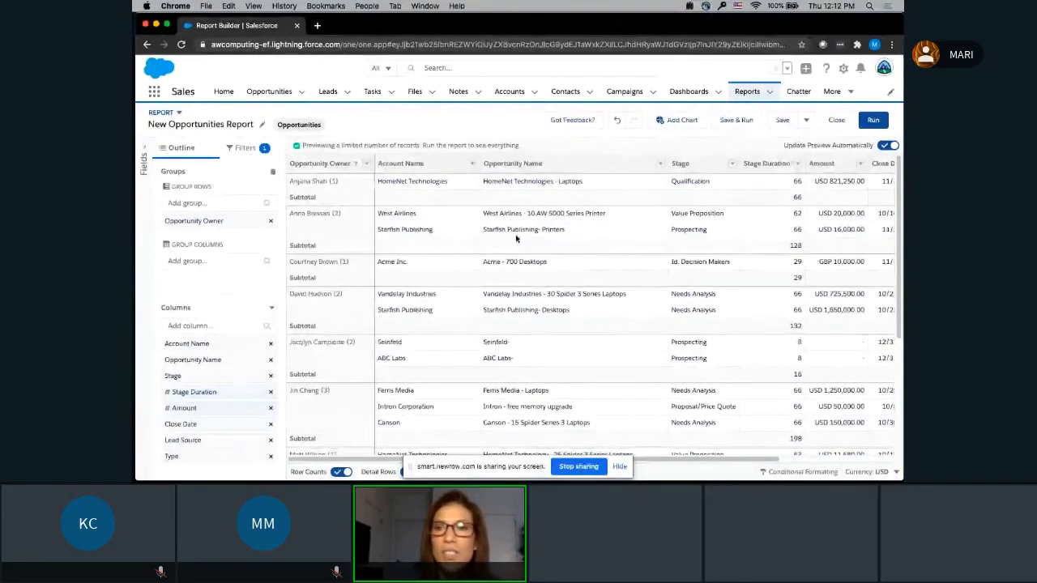
- Remove the Sum summary from the Stage Duration column
scroll(516, 238, right, 5)
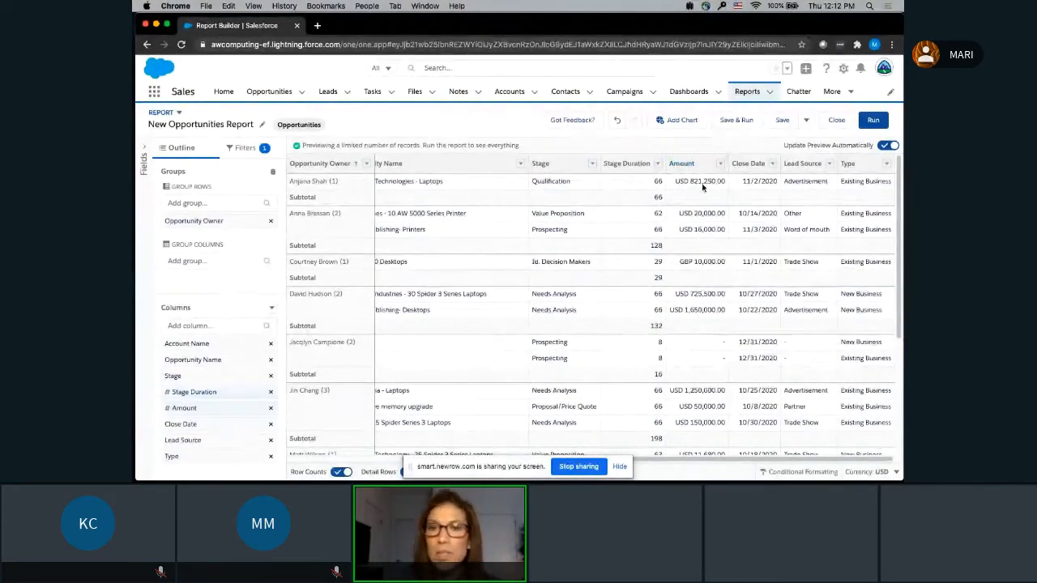
click(659, 164)
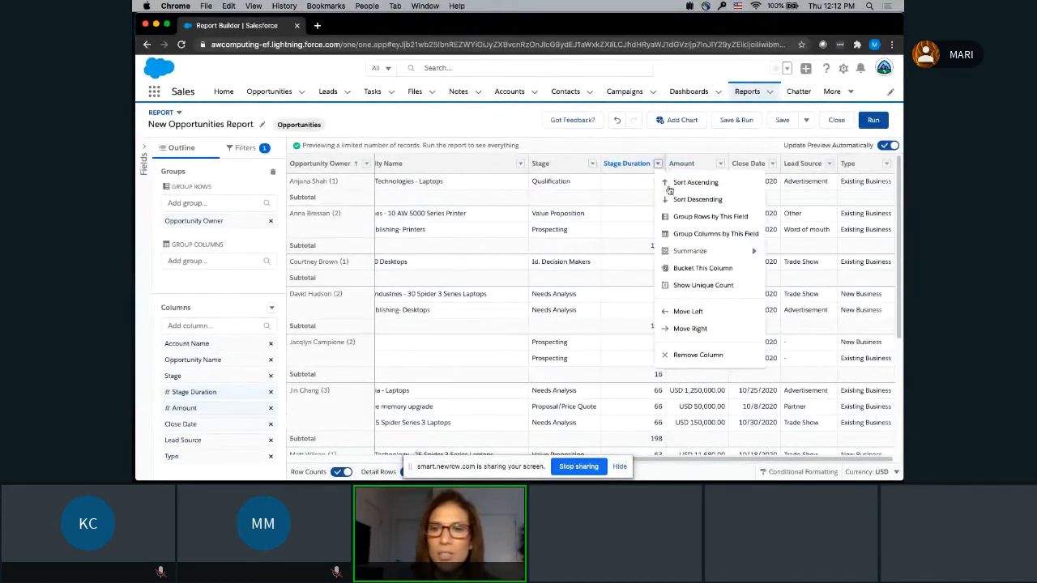
mouse_move(681, 257)
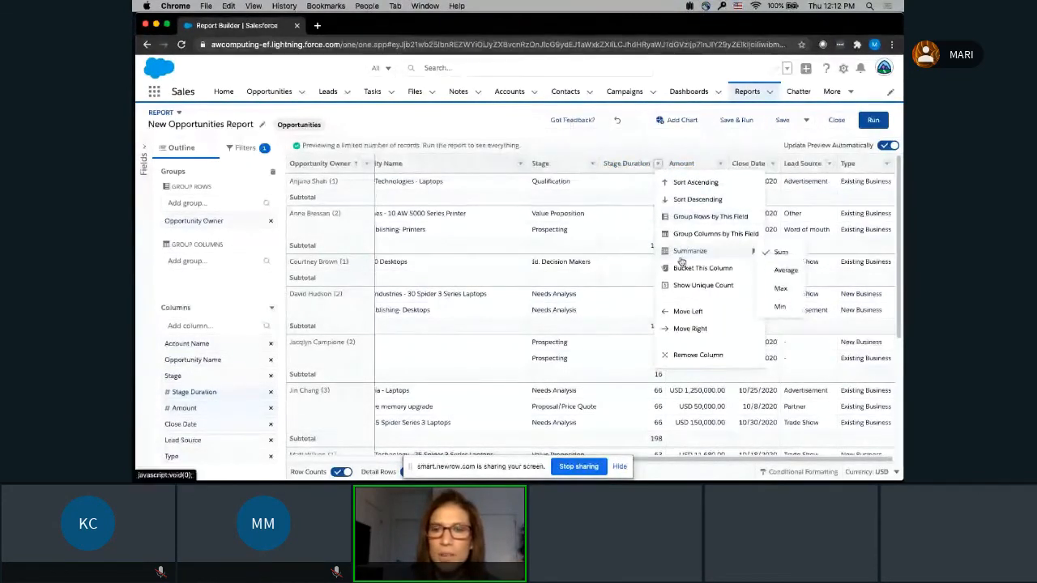
click(767, 253)
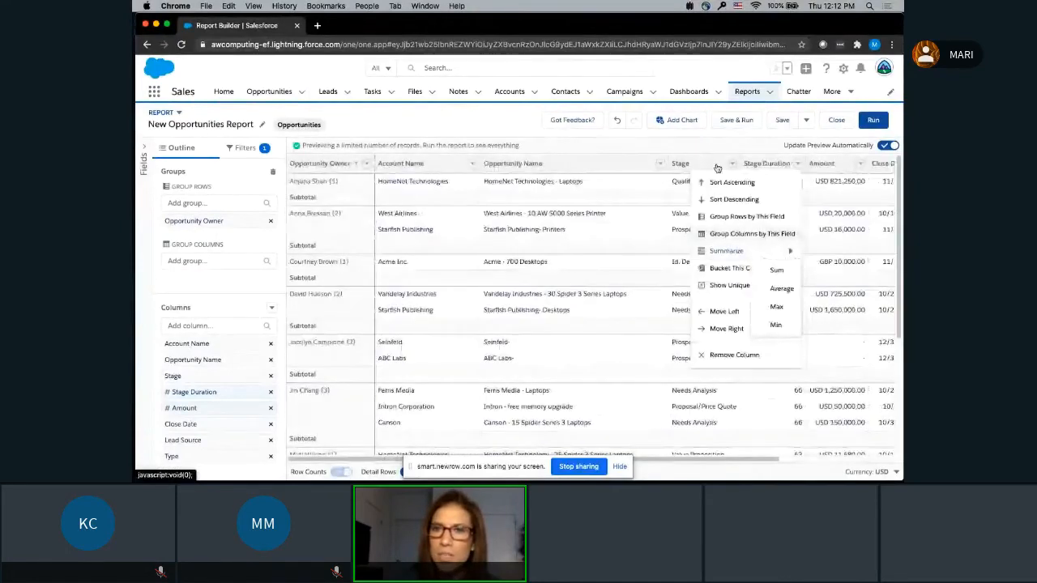
click(613, 149)
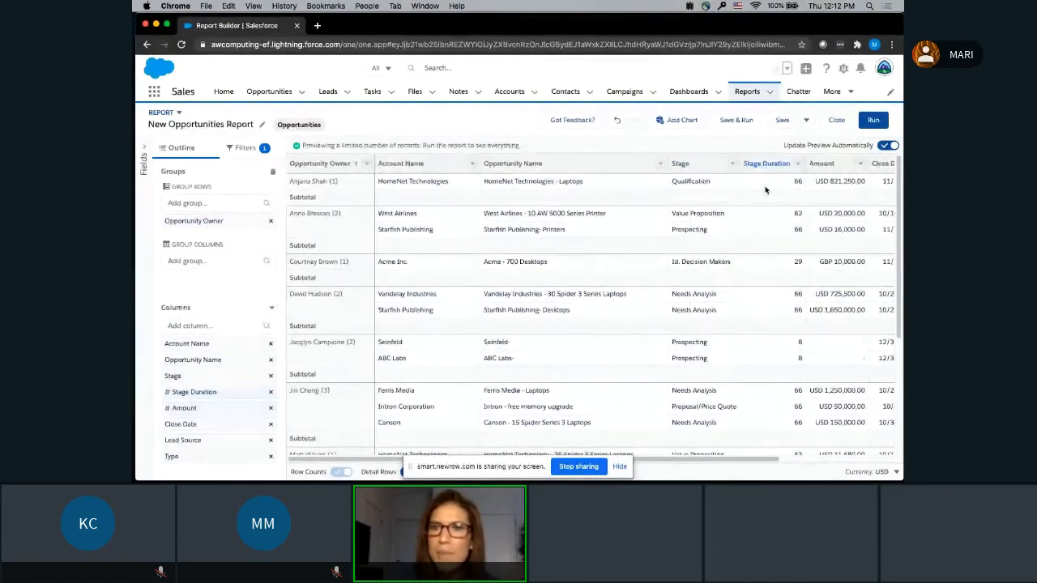
- Check the summary options for the Amount column and apply the Sum summary to Stage Duration again
scroll(758, 207, right, 3)
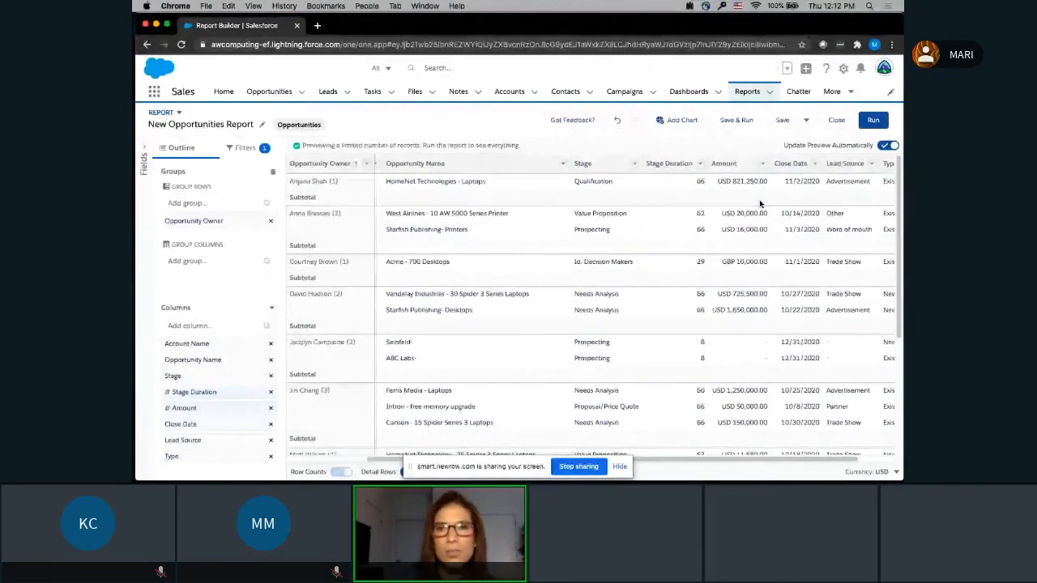
click(763, 163)
mouse_move(788, 253)
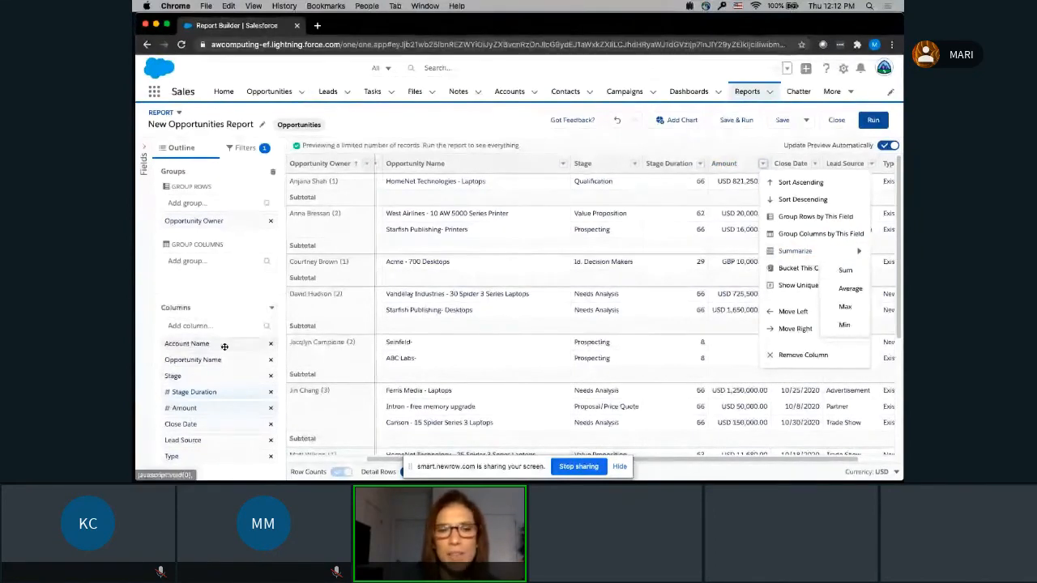
click(204, 394)
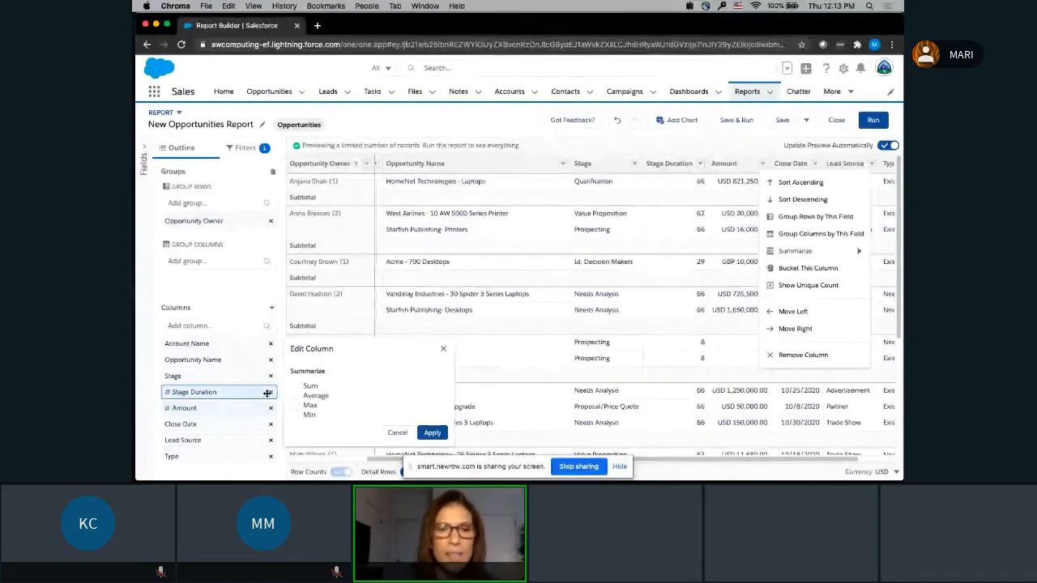
click(296, 386)
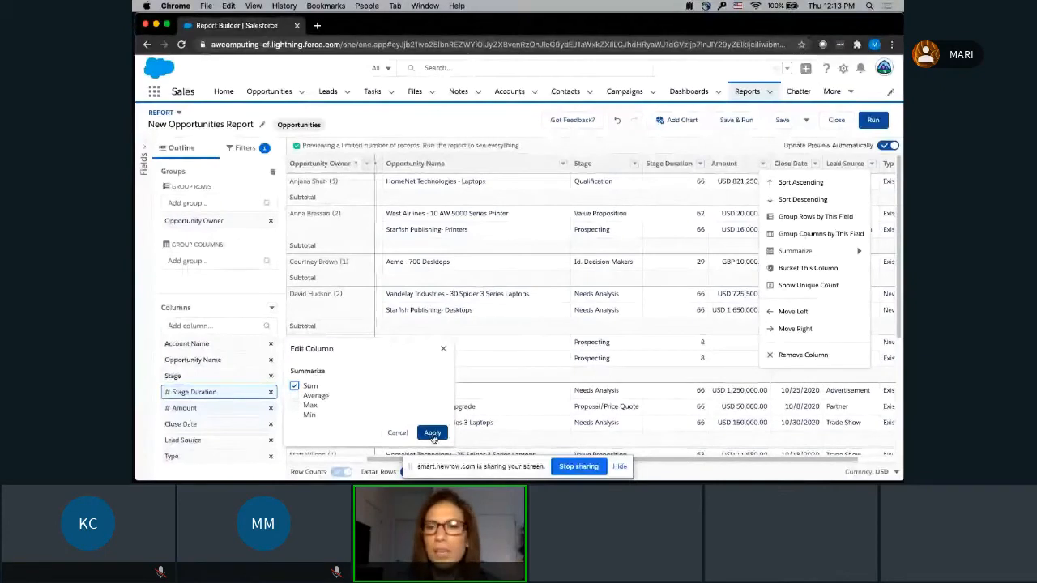
click(432, 436)
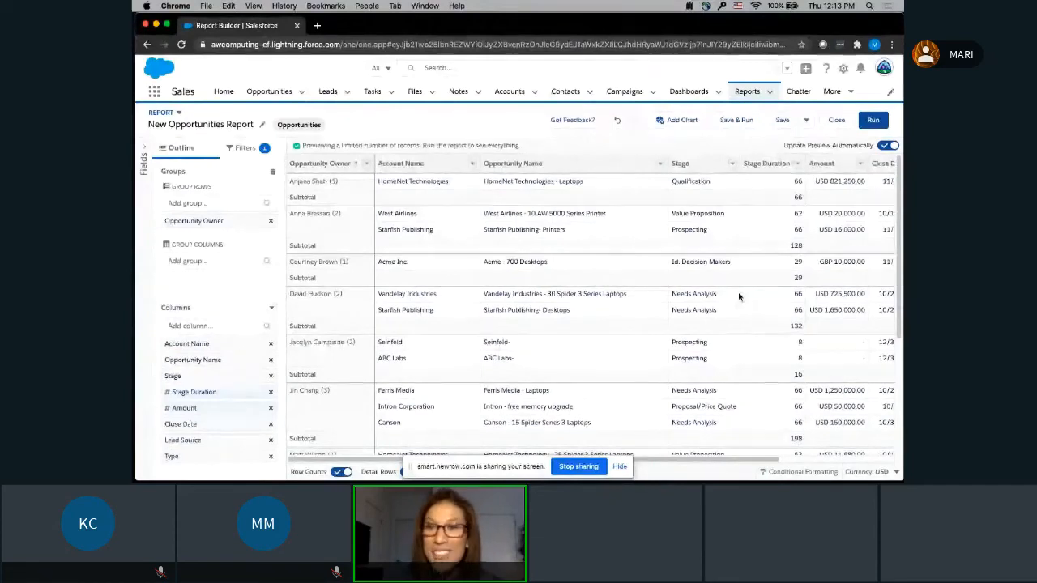
- Turn off the Sum summary on Stage Duration and summarize the Amount column by Sum instead
click(796, 162)
mouse_move(754, 253)
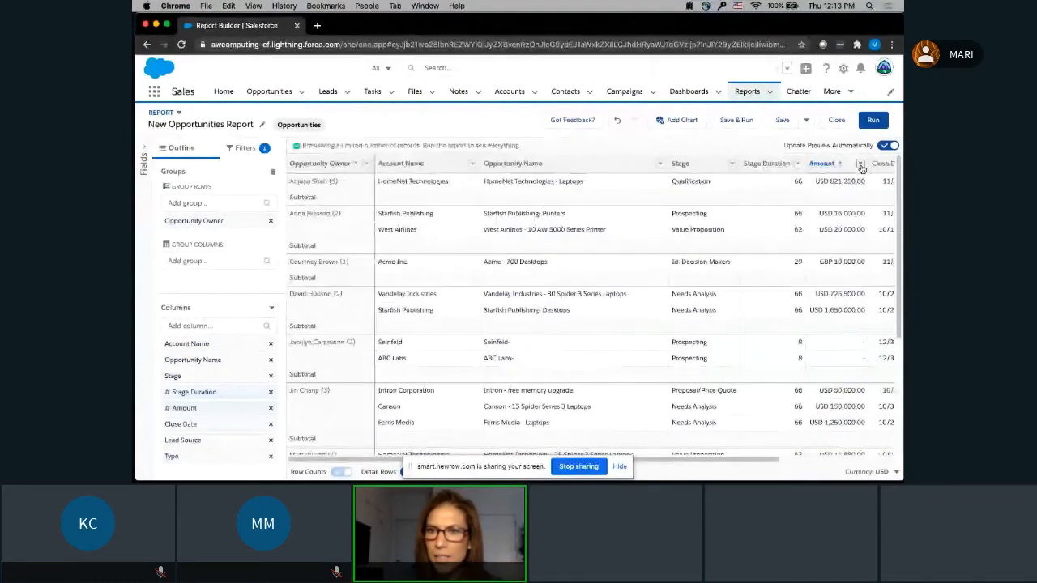
click(860, 163)
mouse_move(806, 256)
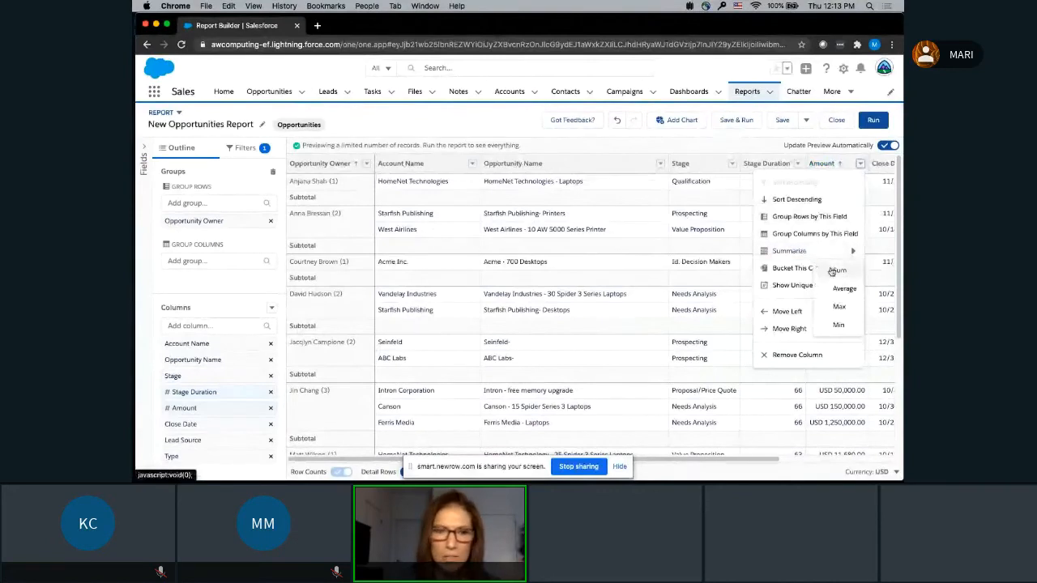
click(830, 270)
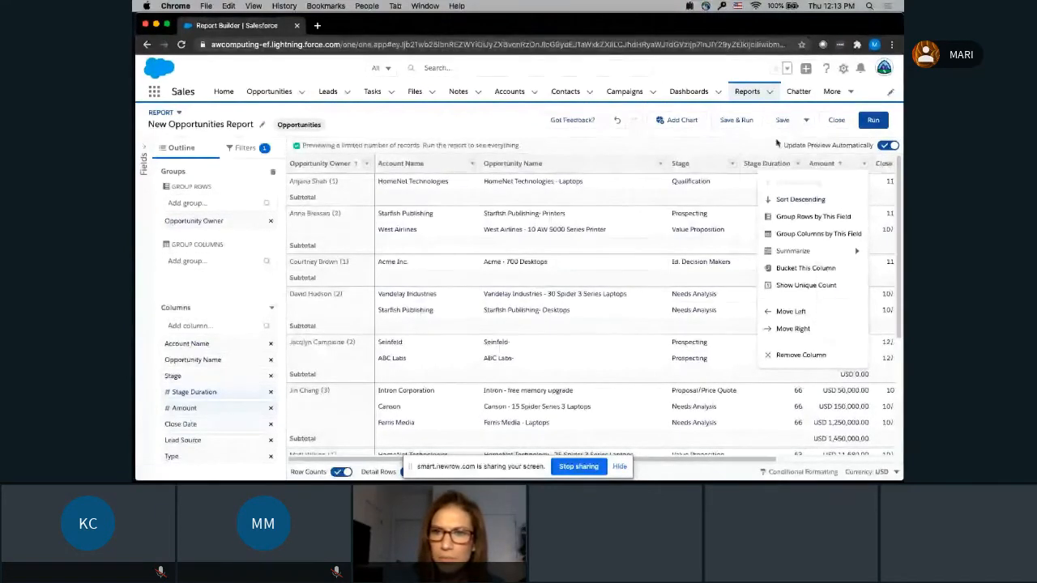
- Run the grouped report and view the summary per owner by hiding the detail rows, showing them again when done
click(873, 120)
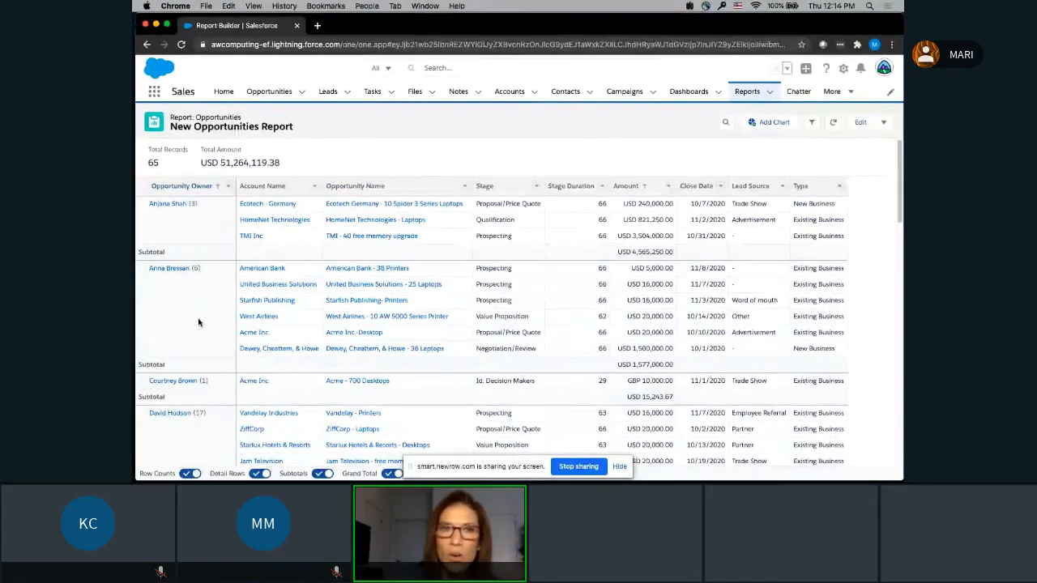
scroll(196, 316, down, 1)
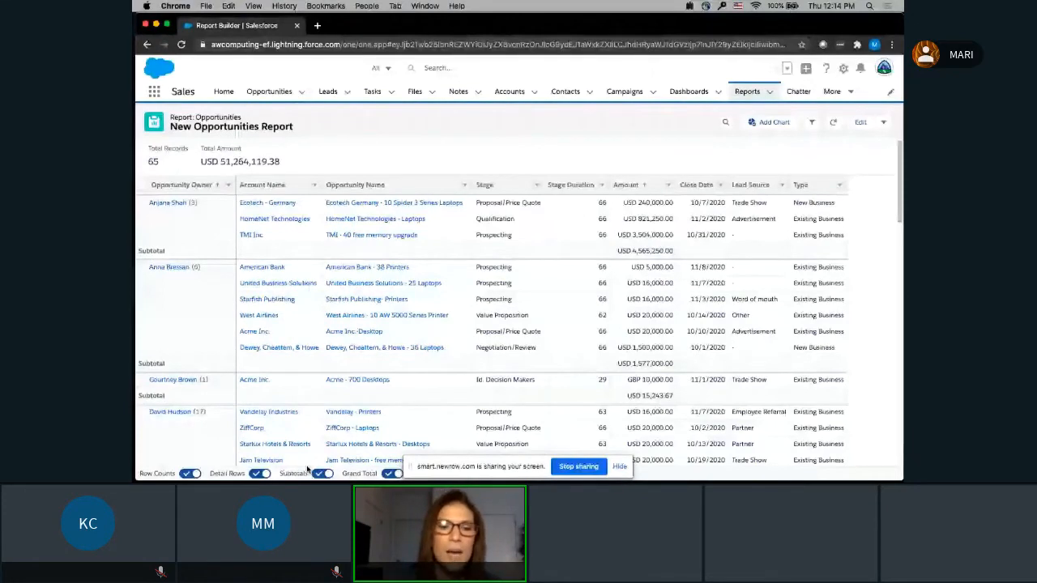
click(259, 474)
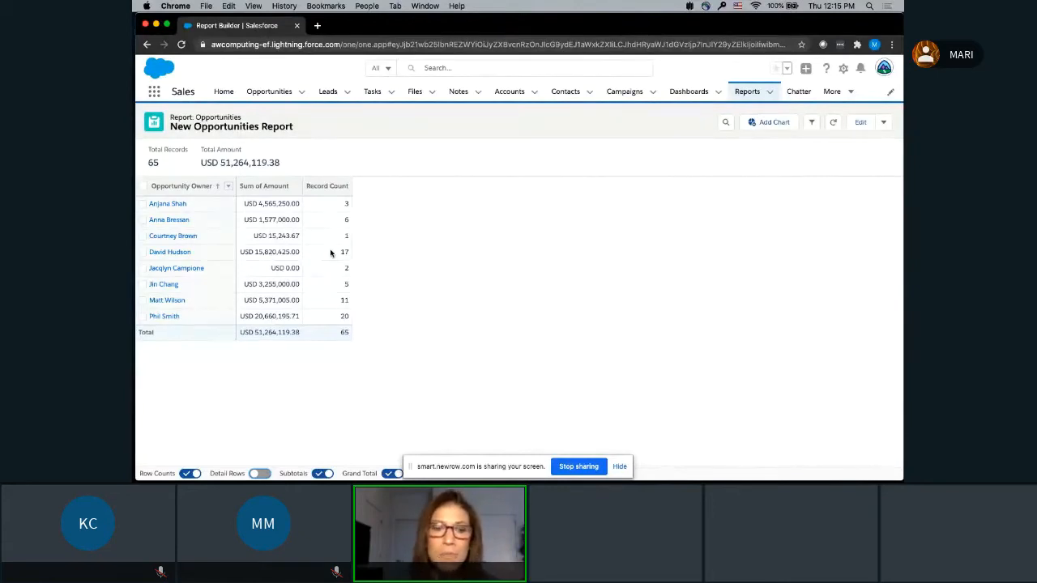
click(260, 473)
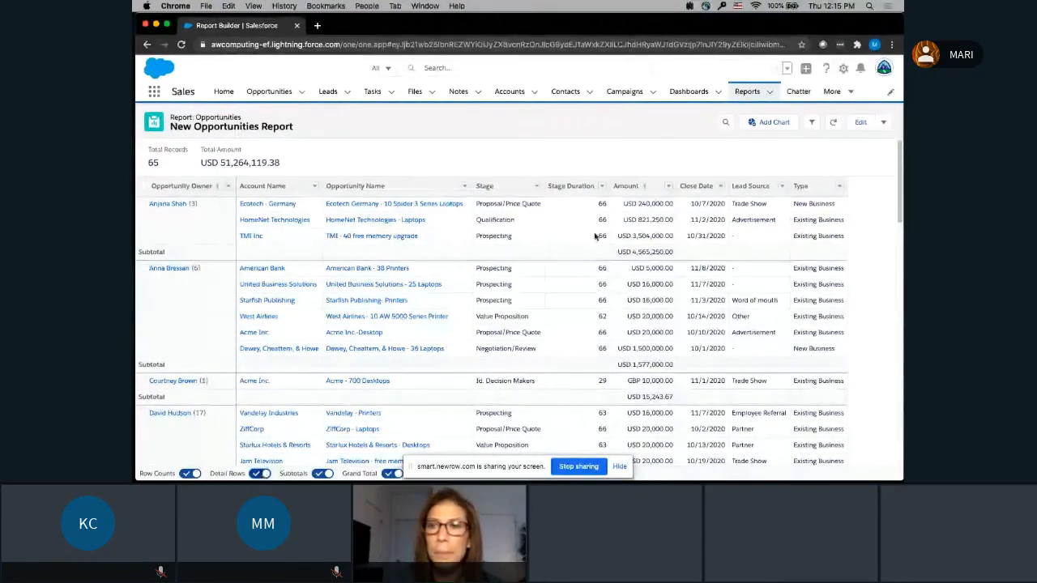
- Reopen the report for editing and group its columns by Stage
click(860, 122)
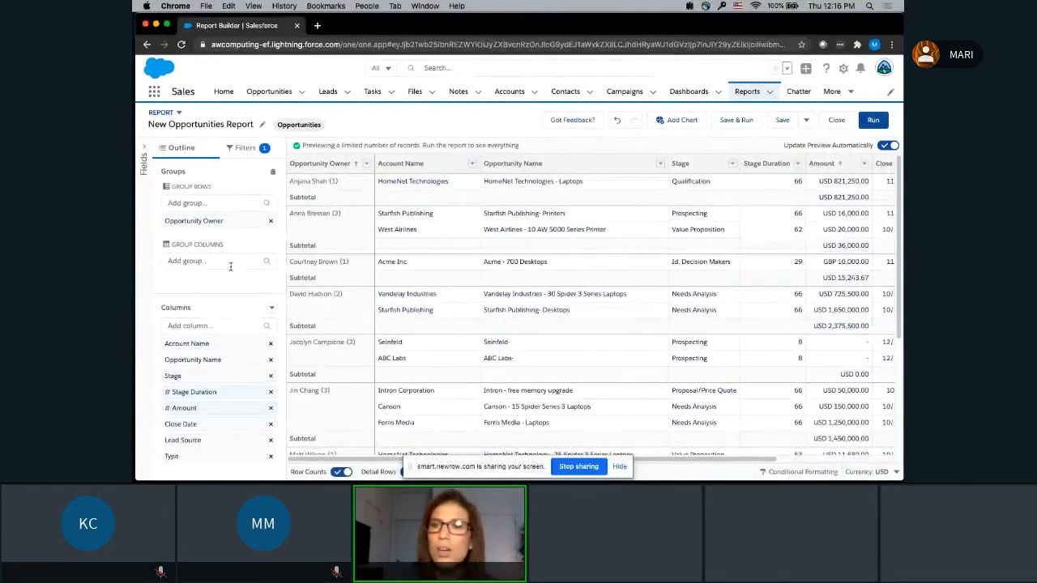
click(730, 164)
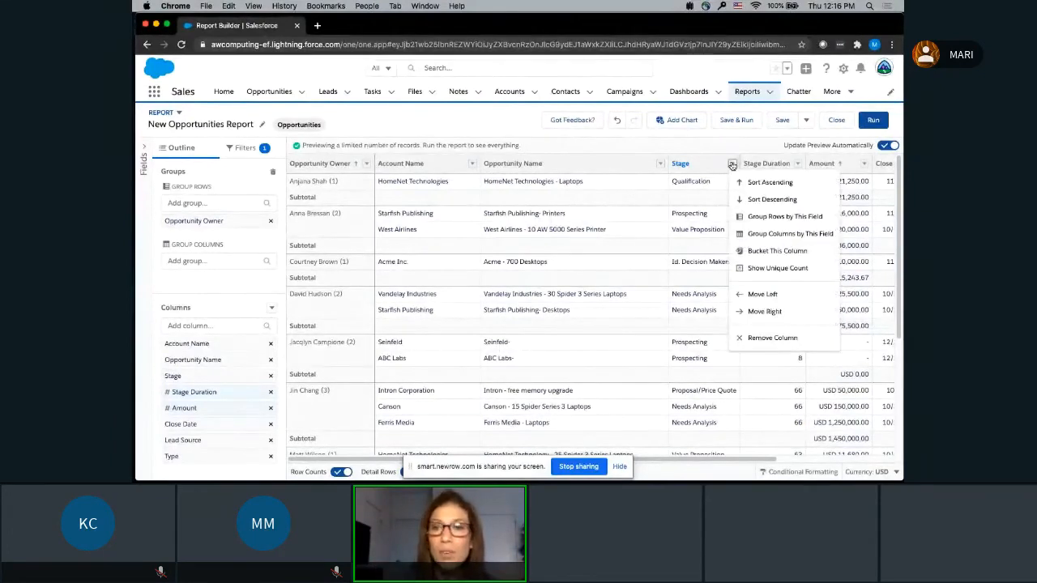
click(762, 235)
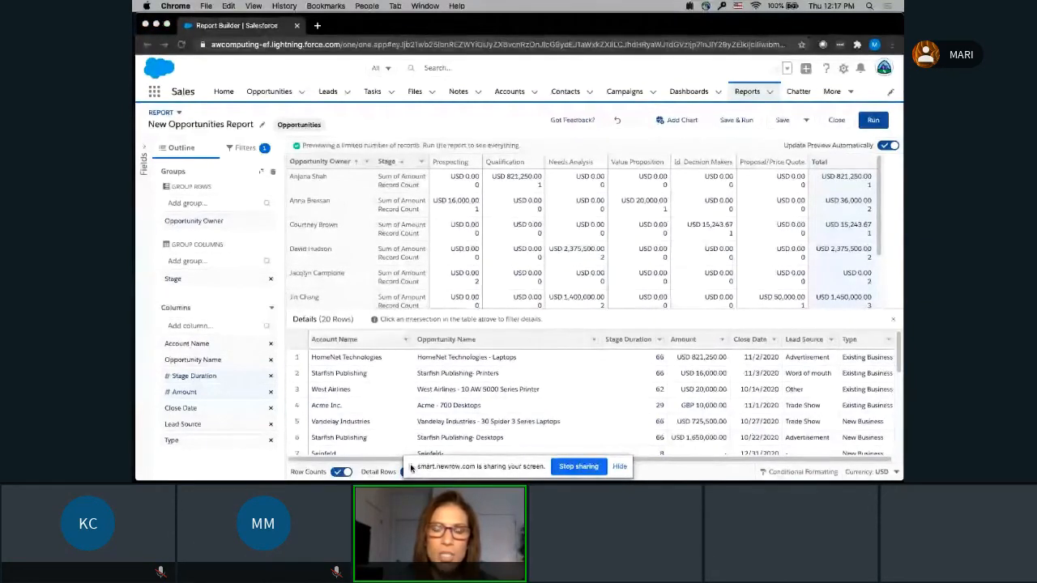
- Turn off the detail rows in the matrix preview and run the report
drag(411, 467, 475, 464)
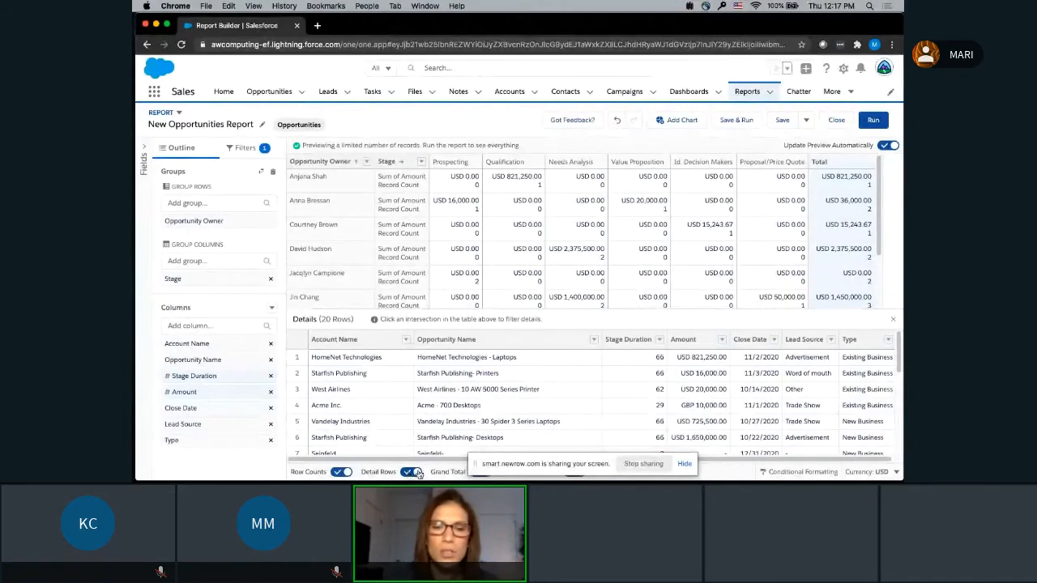
click(412, 472)
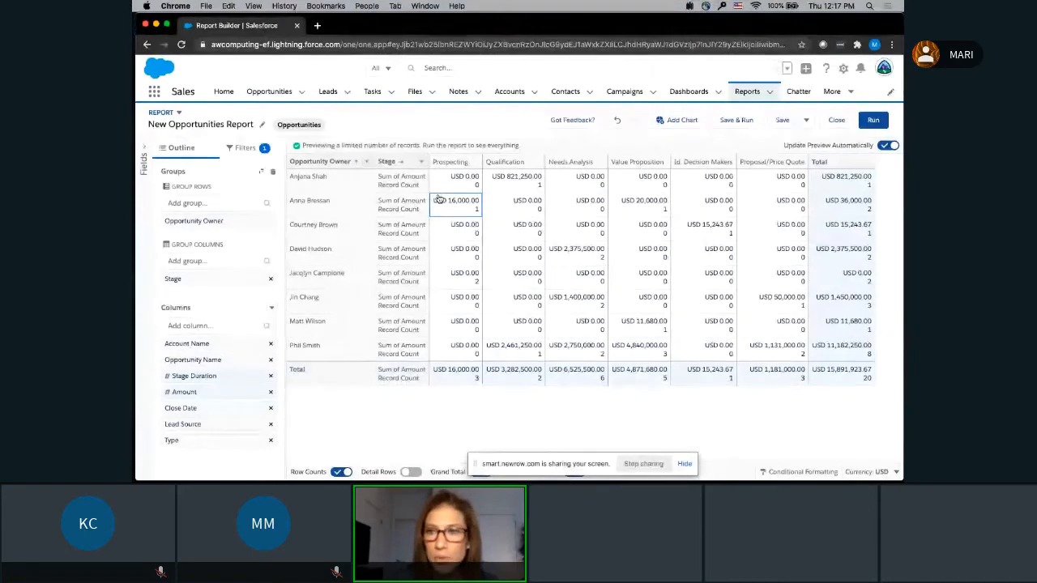
click(874, 121)
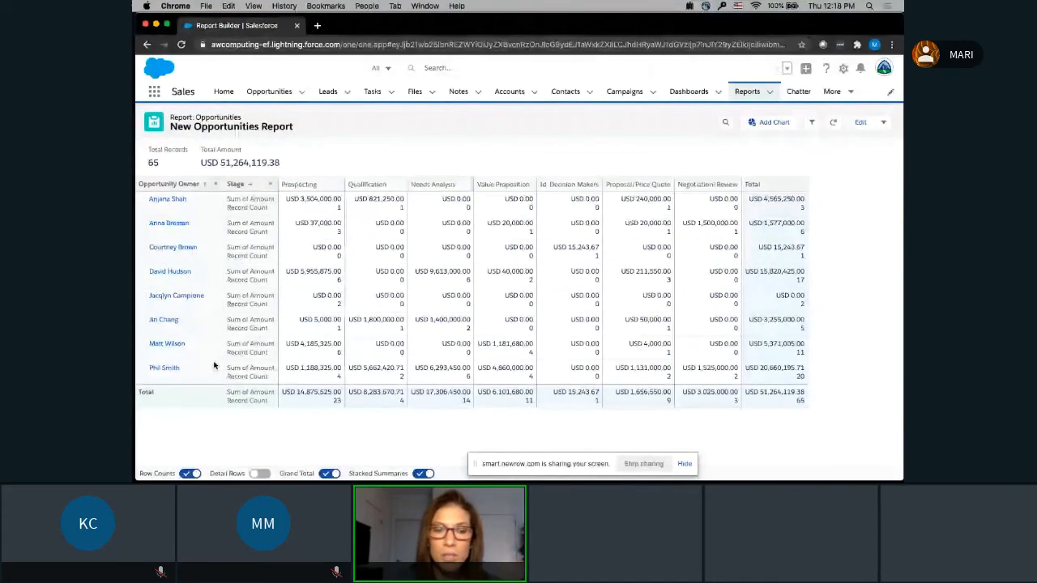
- Hide the row counts and examine the summed amounts per stage and the total for the last listed opportunity owner
click(190, 474)
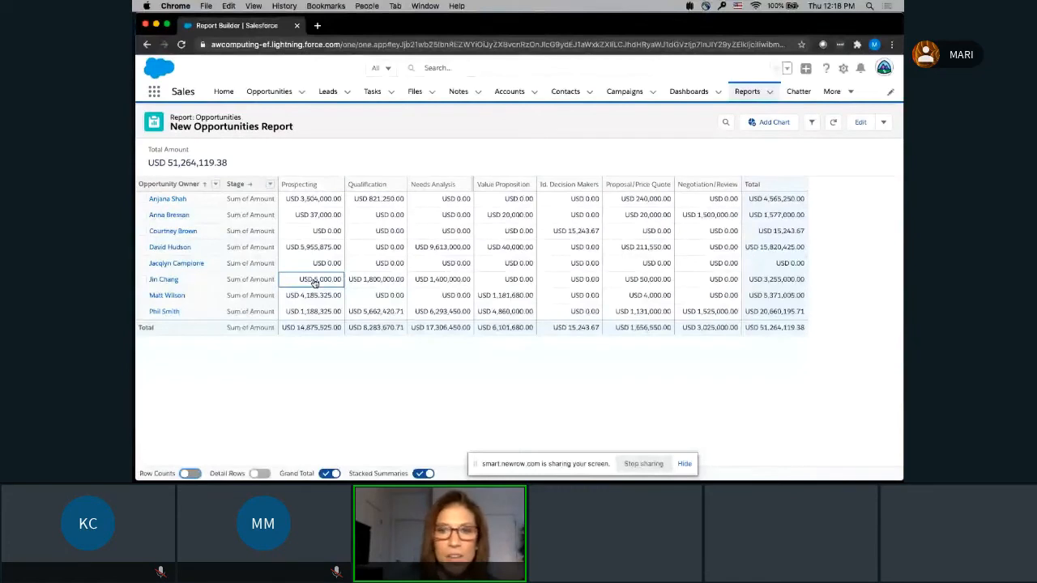
click(642, 314)
click(764, 317)
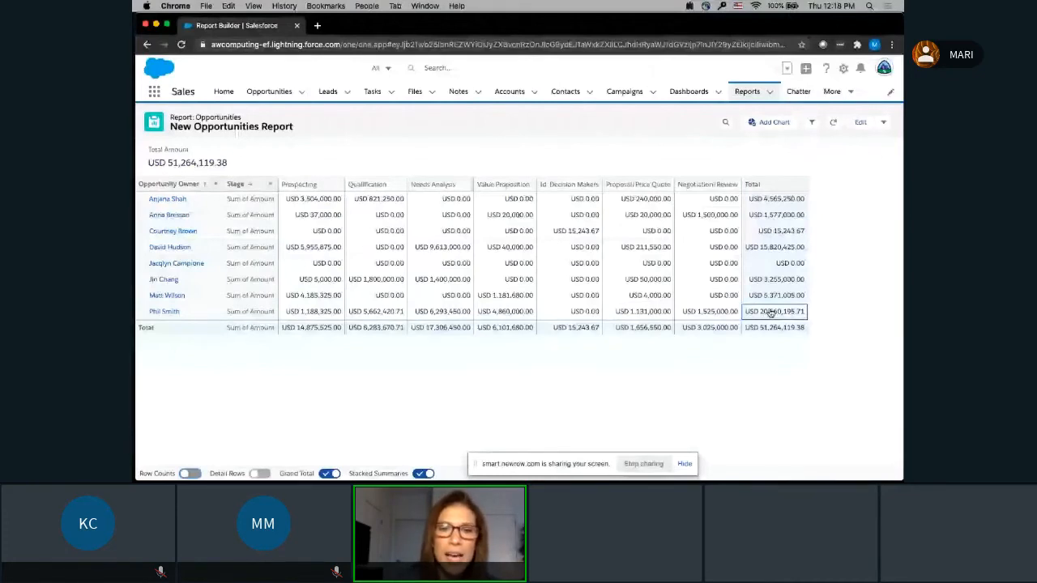
click(349, 315)
key(Left)
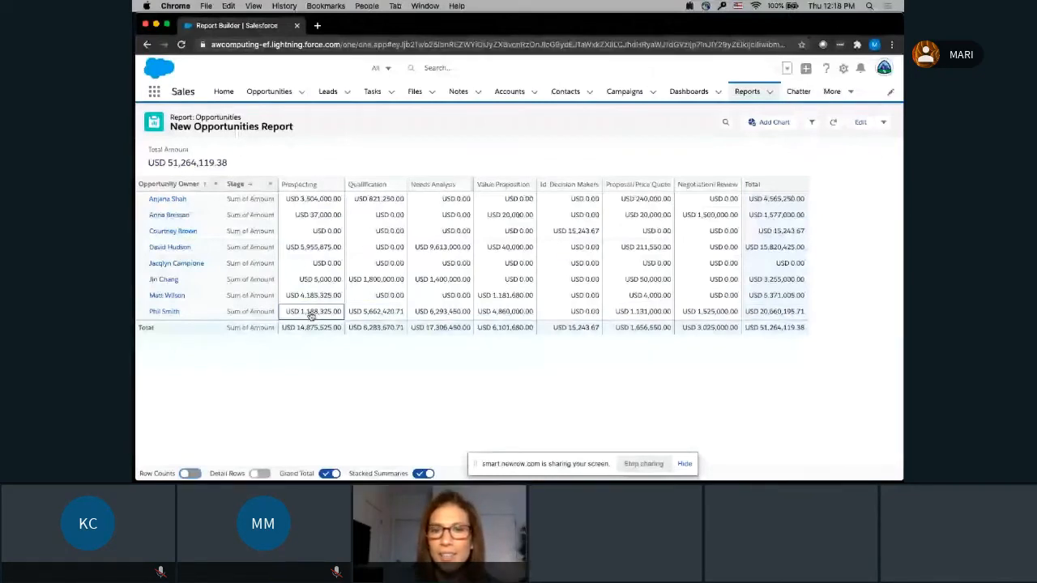
click(502, 314)
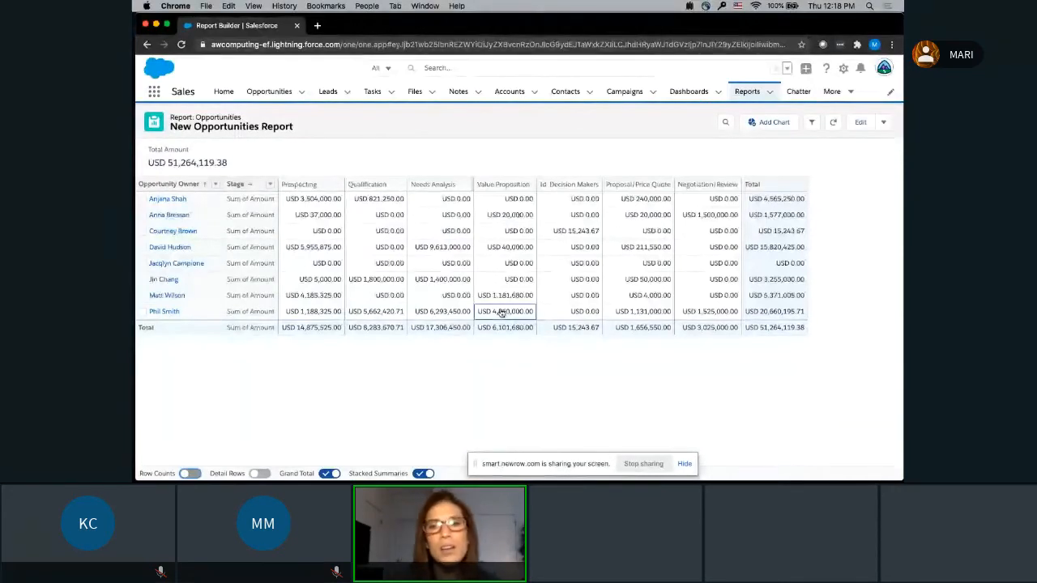
click(680, 314)
click(669, 315)
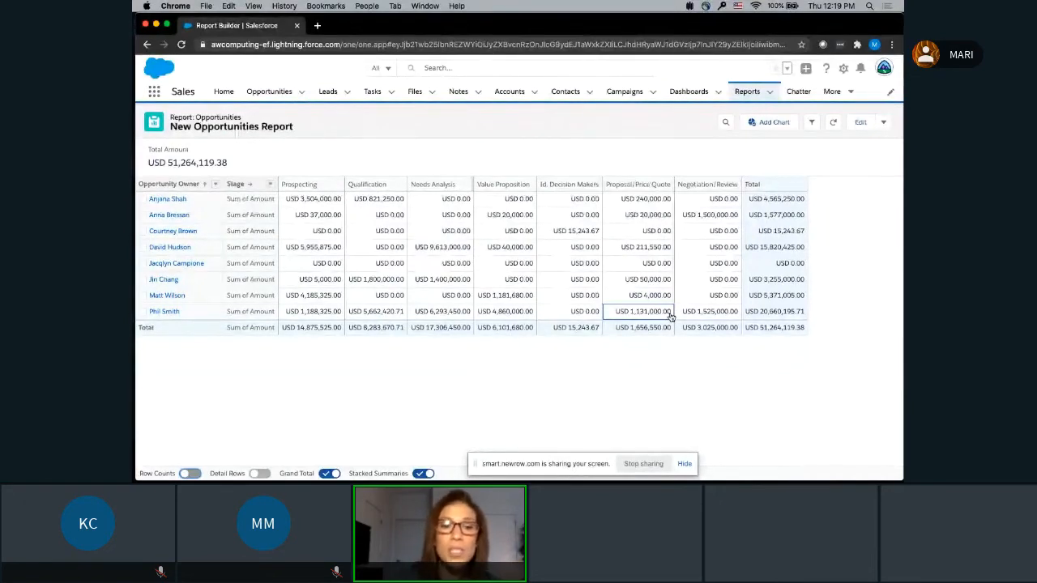
- Show the detail rows again and look through the opportunity records beneath the matrix
click(260, 474)
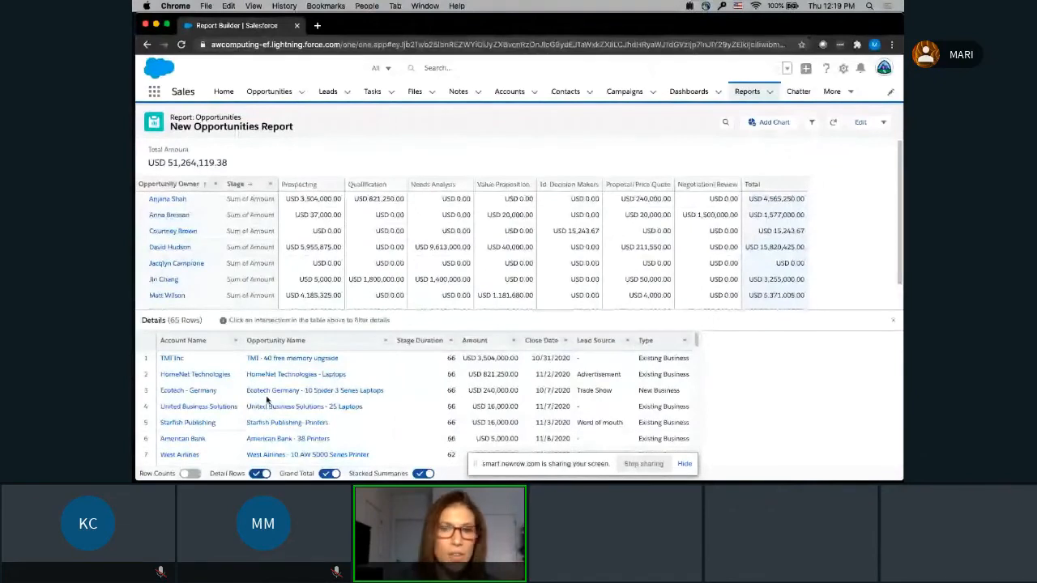
scroll(267, 399, down, 3)
scroll(267, 399, down, 1)
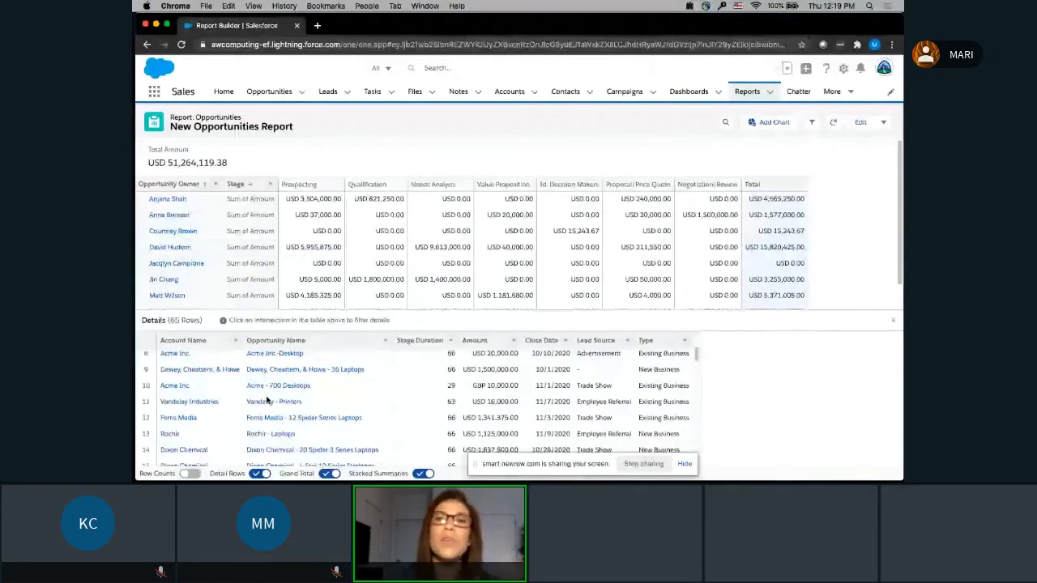
scroll(266, 399, down, 2)
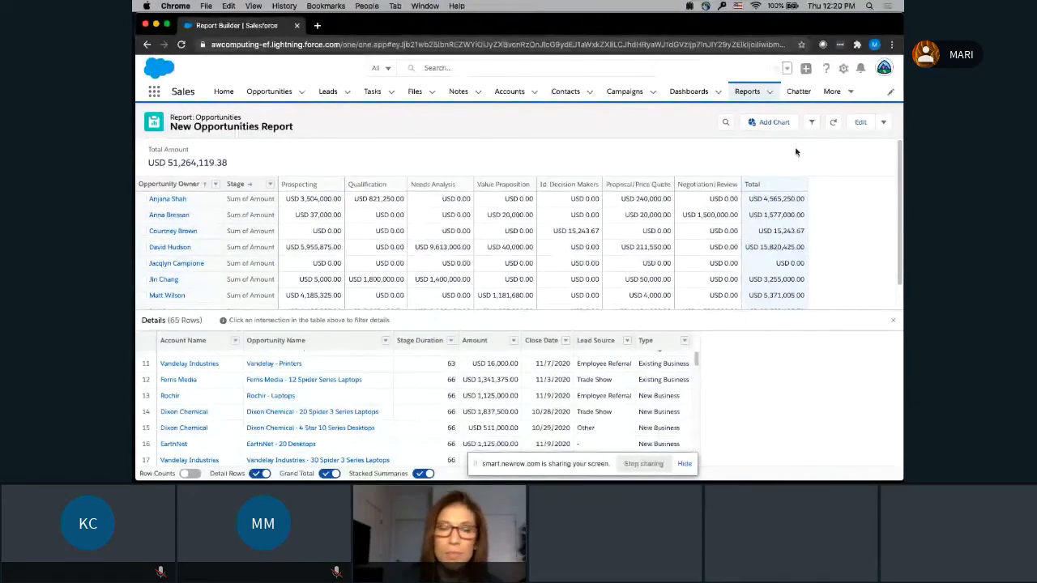
- Convert the report to the Joined Report format and remove its Stage and Opportunity Owner groupings
click(861, 123)
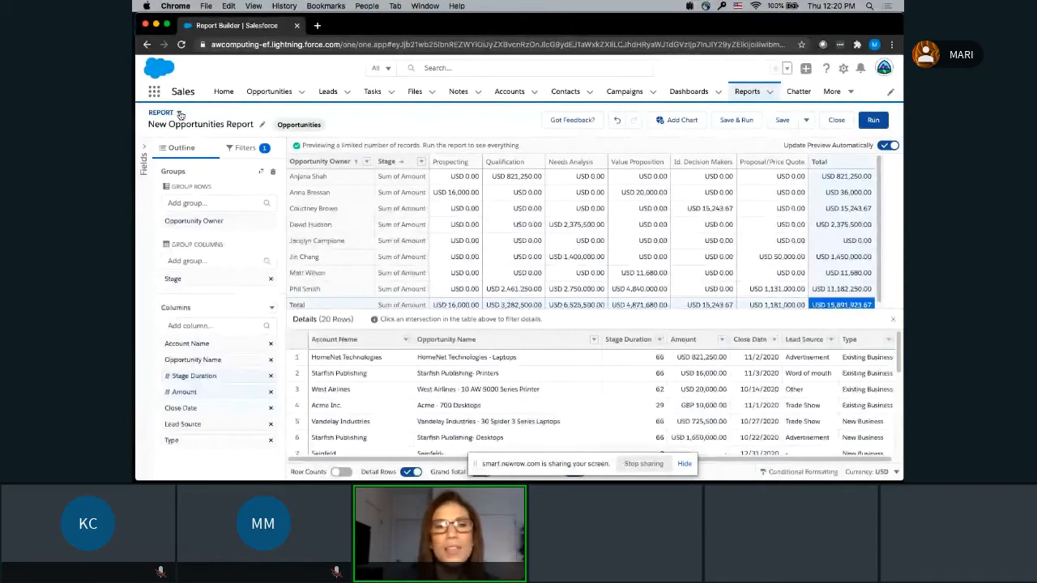
click(181, 114)
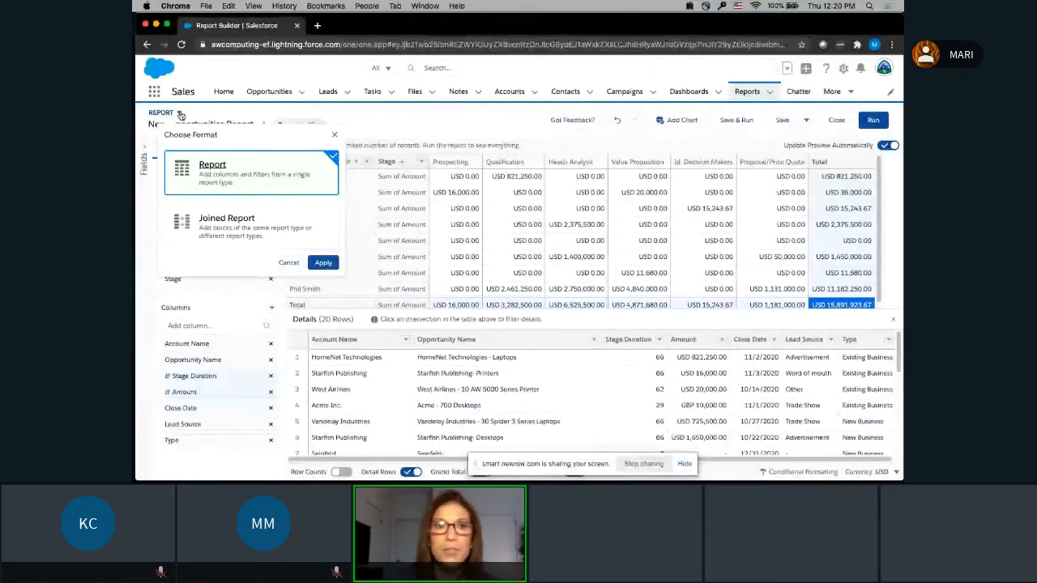
click(230, 241)
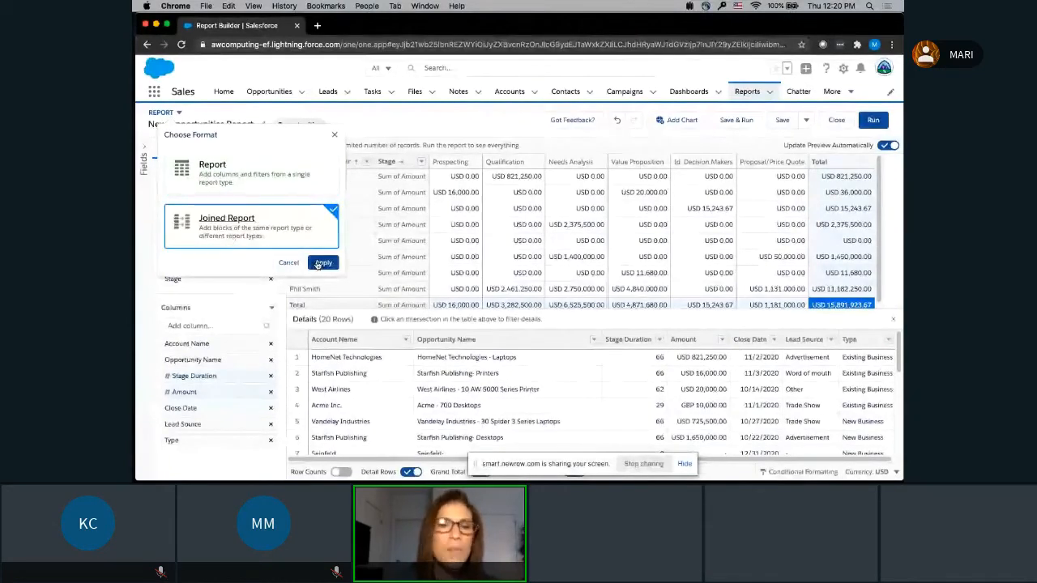
click(323, 263)
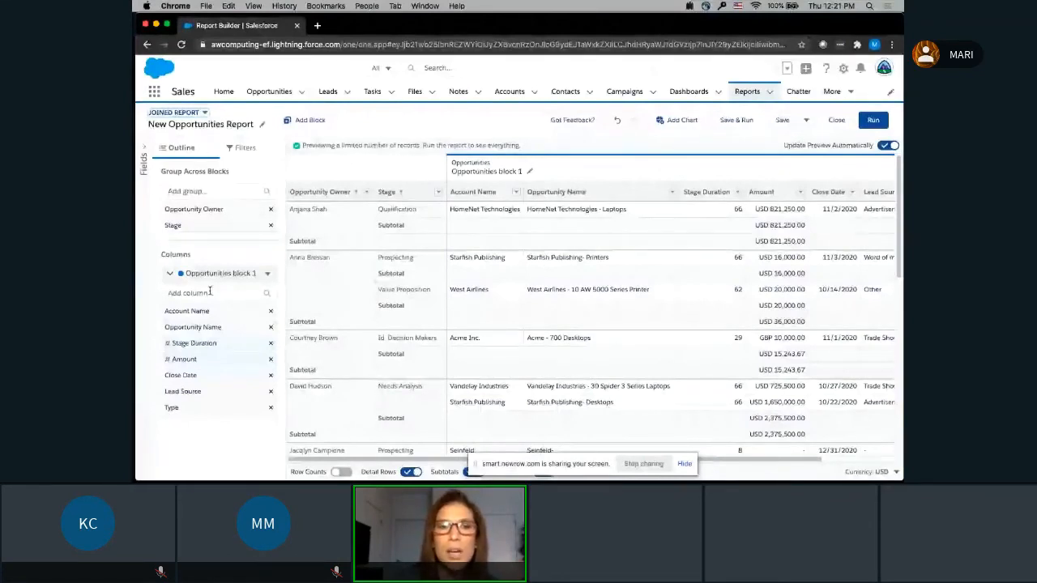
click(271, 223)
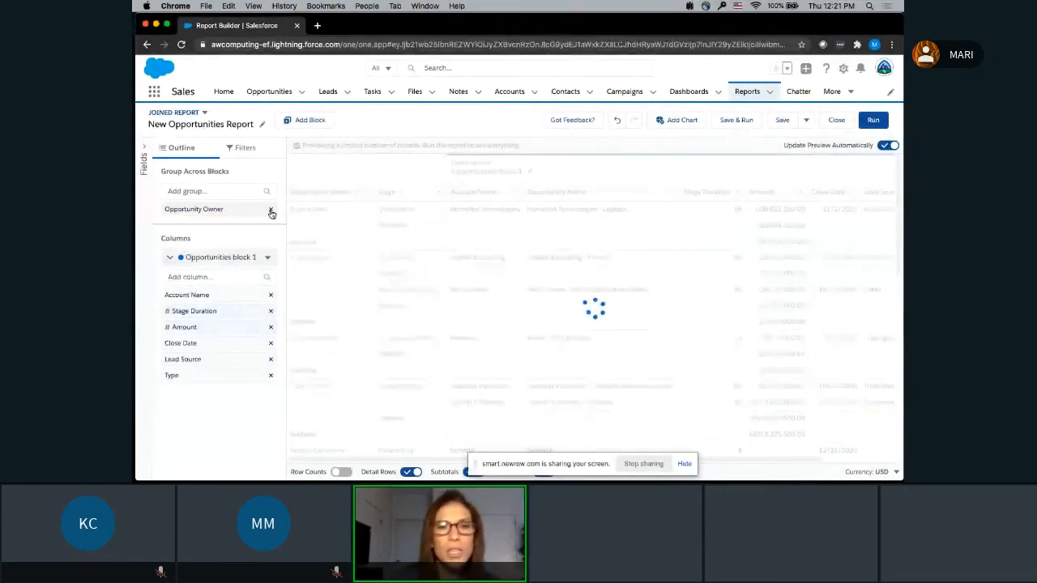
click(270, 210)
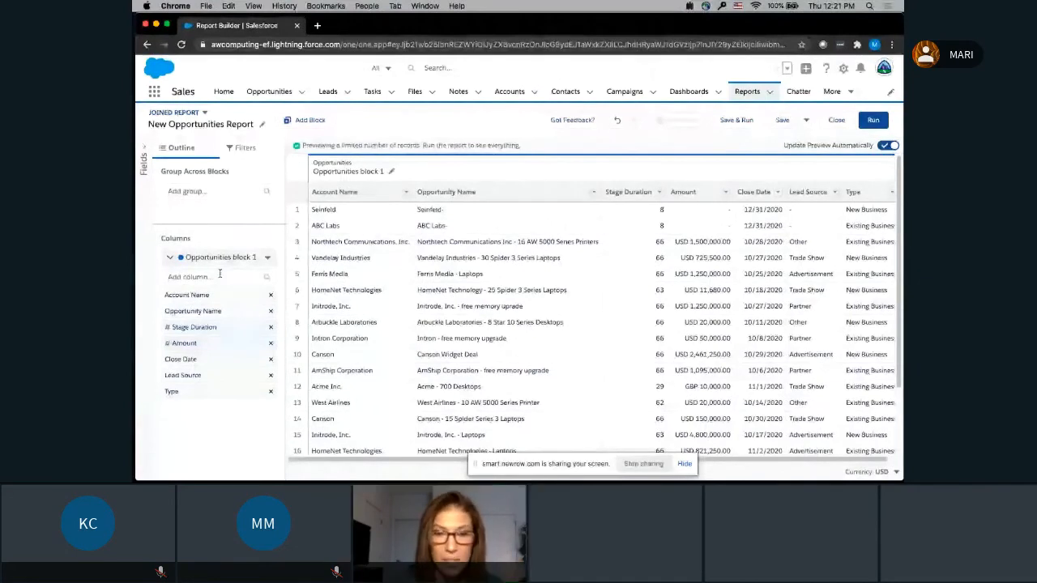
- Add a second block based on the Cases report type from Customer Support Reports
click(311, 121)
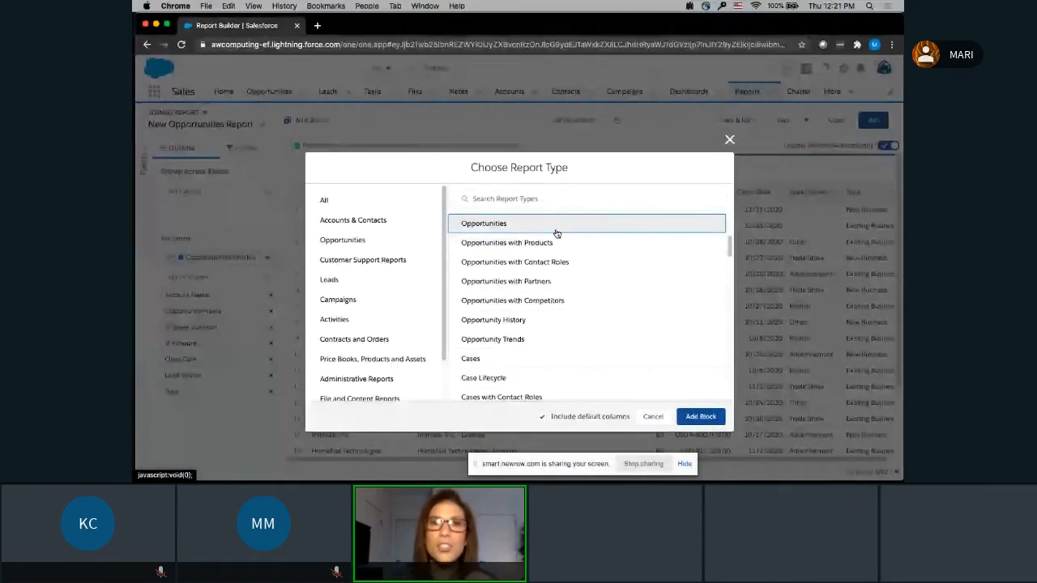
click(366, 259)
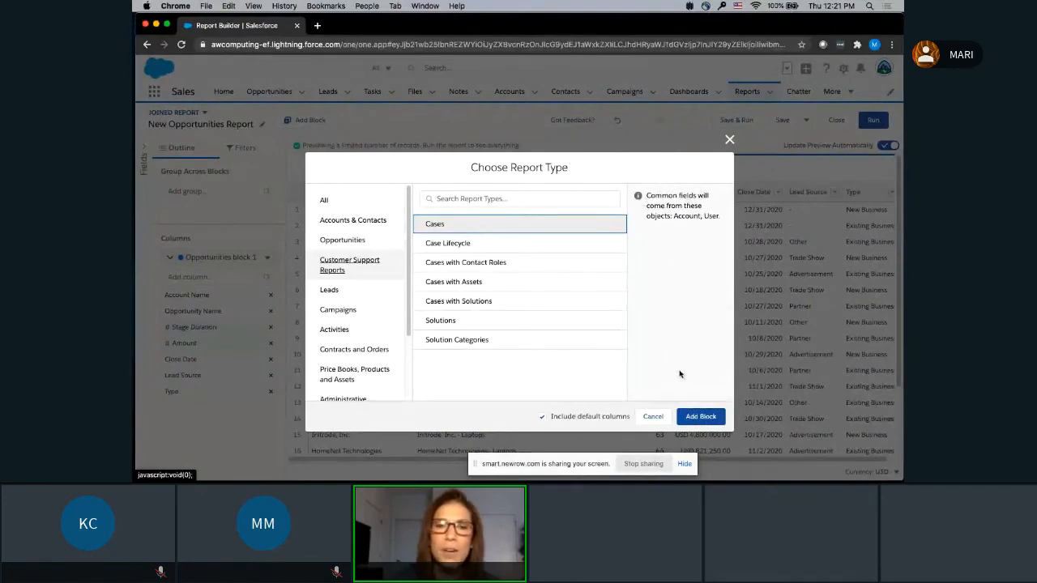
click(699, 417)
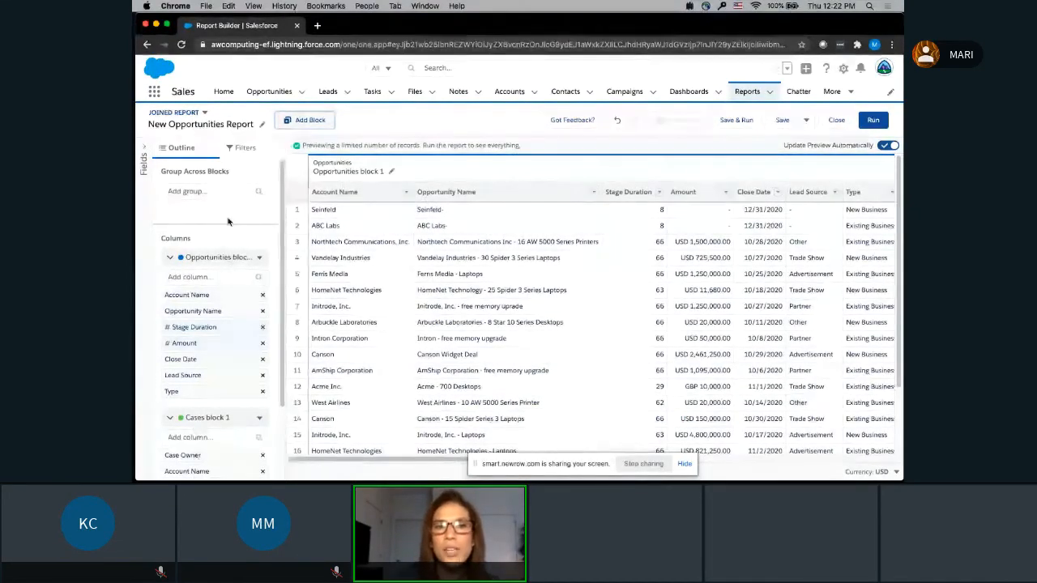
- Review the filters of both blocks and group across the blocks by Account Name
click(243, 148)
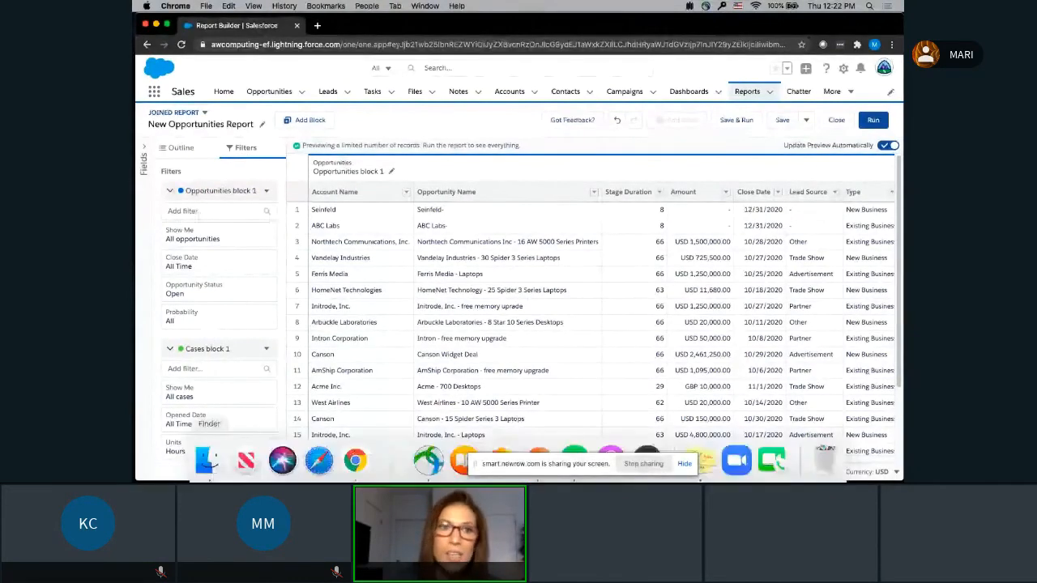
click(181, 149)
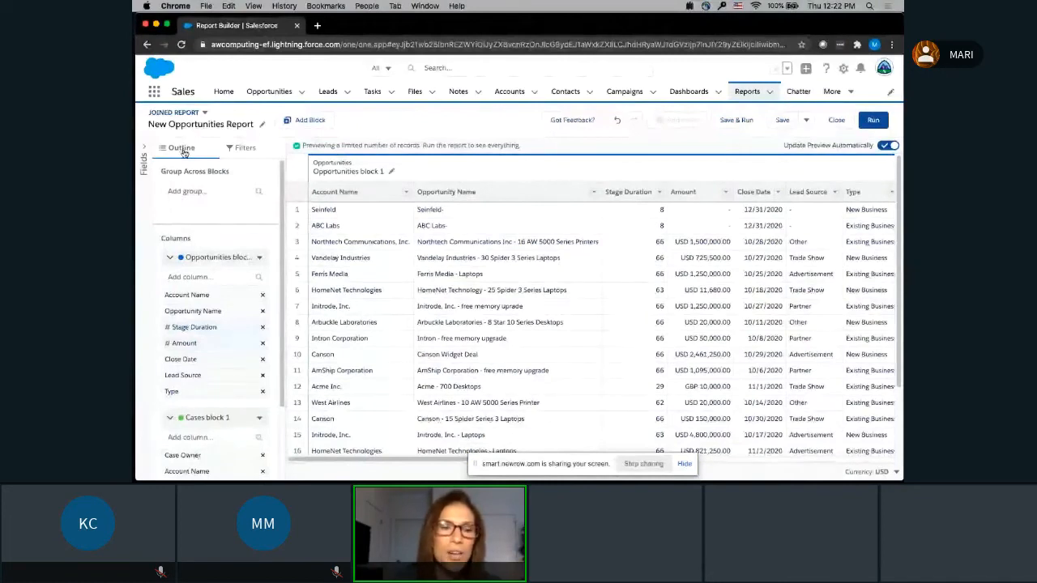
click(194, 190)
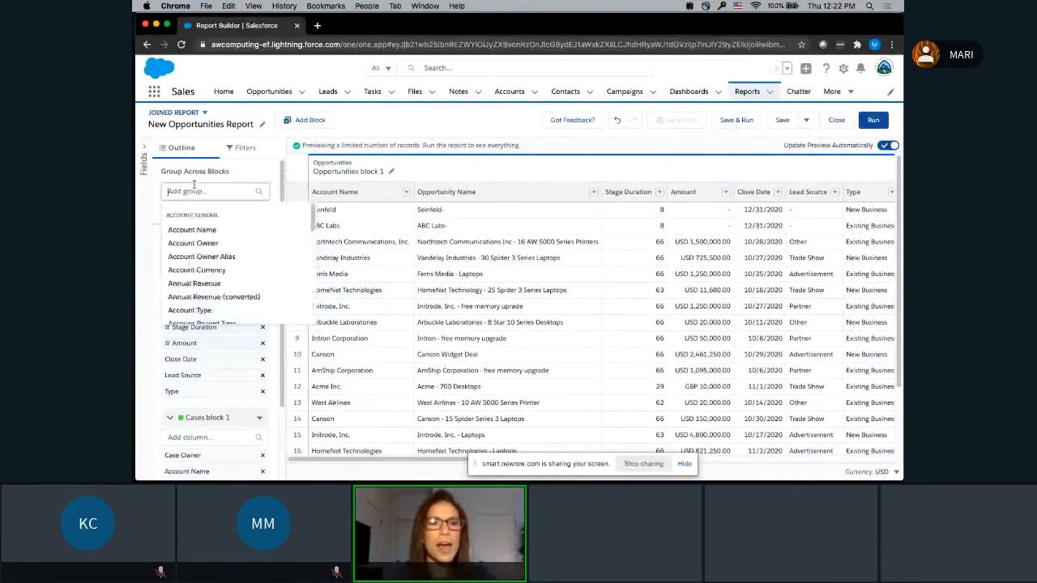
click(200, 230)
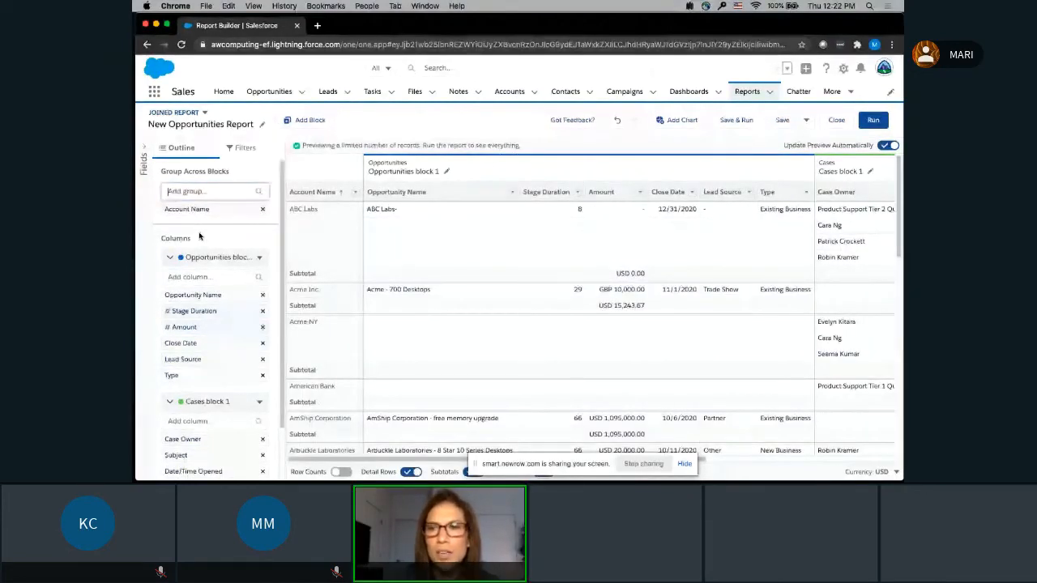
- Run the joined report and view the opportunities and cases columns for each account
scroll(616, 205, right, 2)
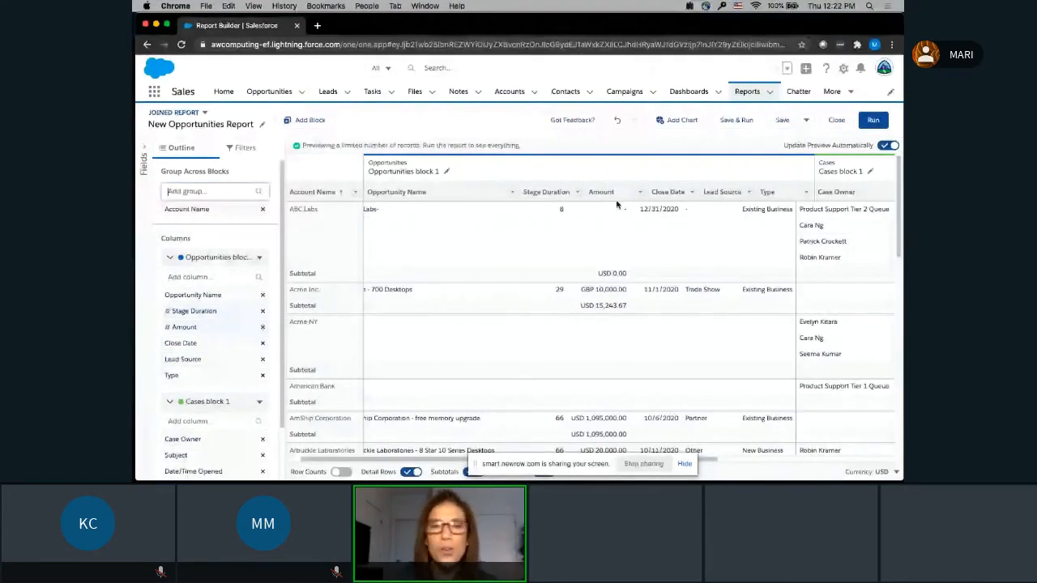
scroll(616, 205, right, 2)
click(878, 120)
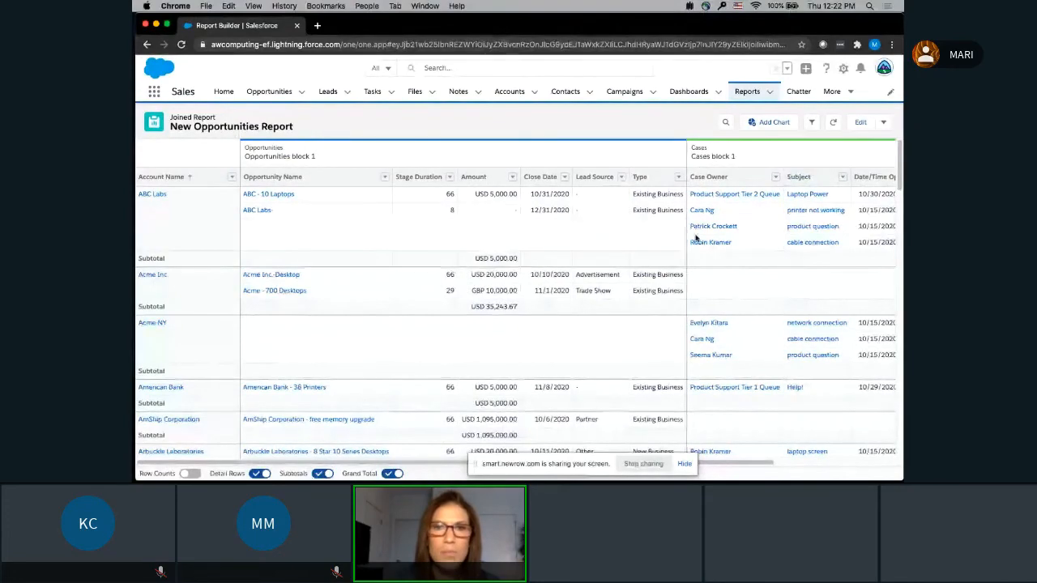
scroll(694, 235, right, 3)
scroll(695, 237, right, 6)
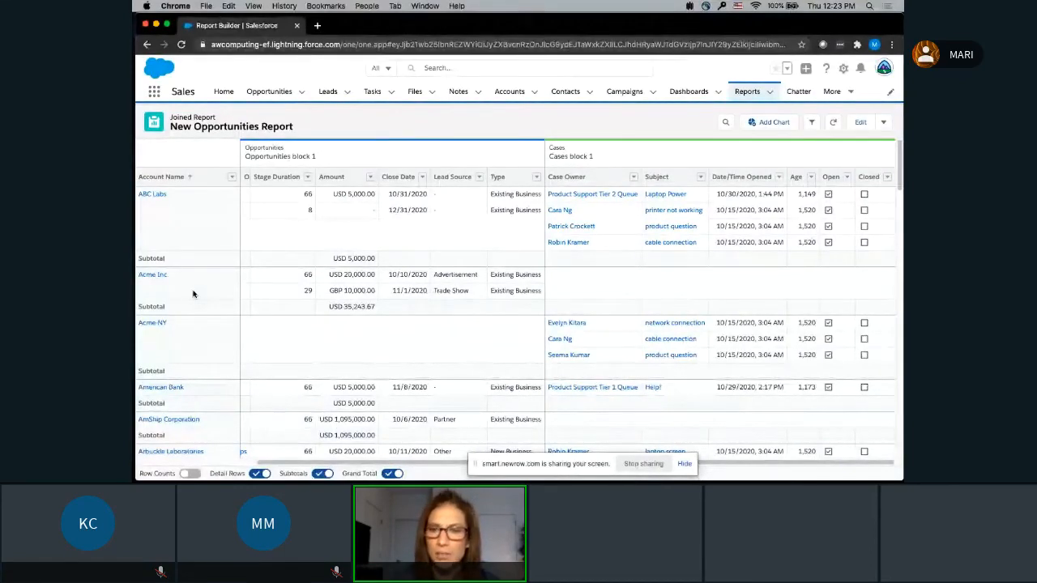
click(644, 464)
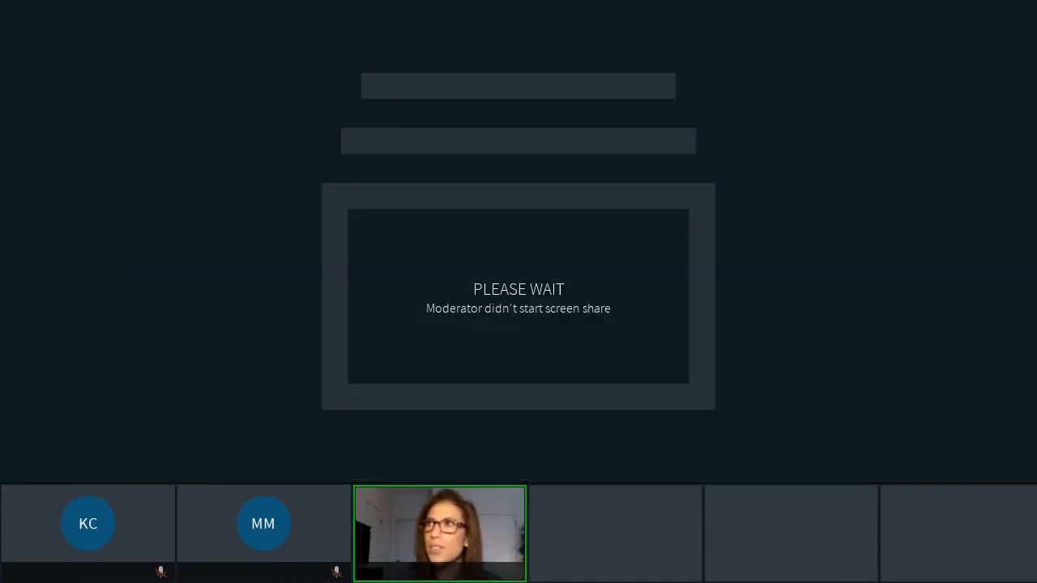